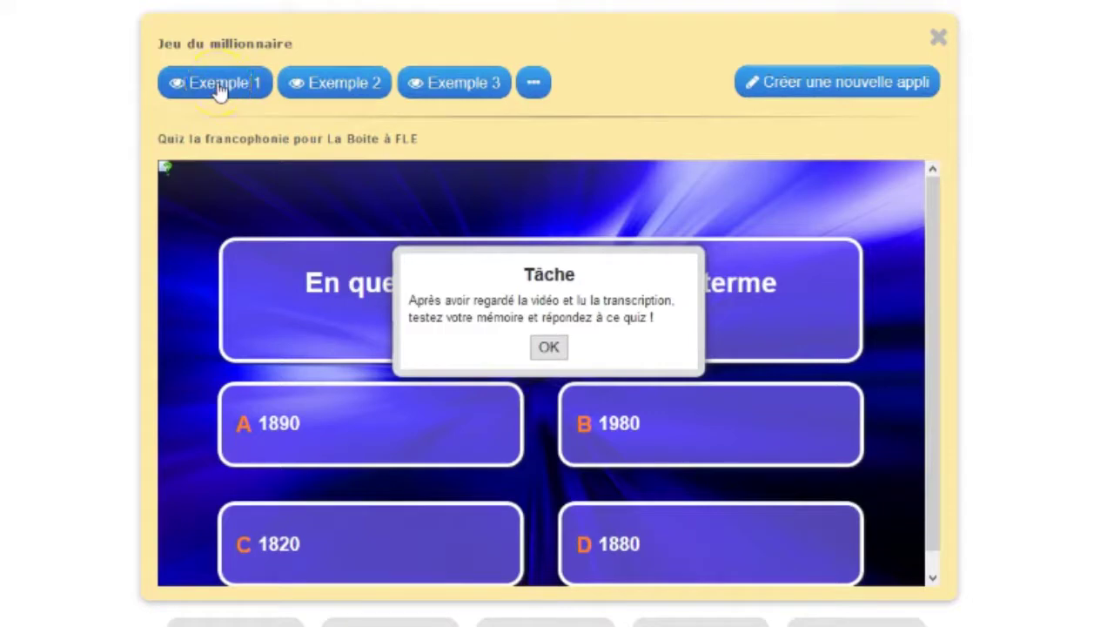
# - Open the second example of the Jeu du millionnaire, dismiss its task message and answer the first question with 1980
pyautogui.click(320, 84)
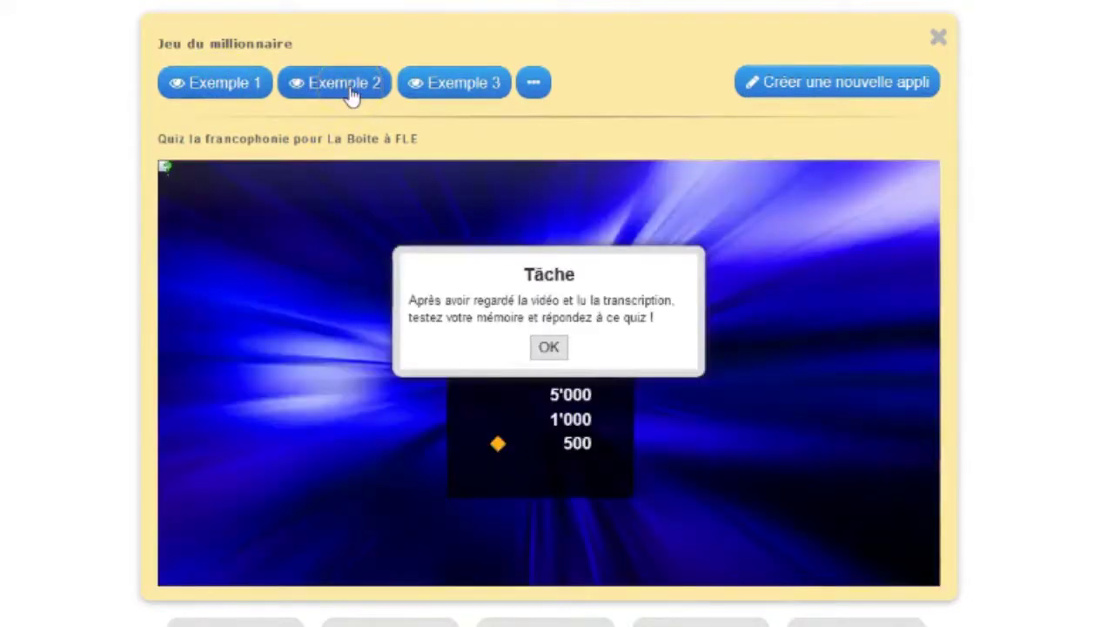
pyautogui.click(549, 347)
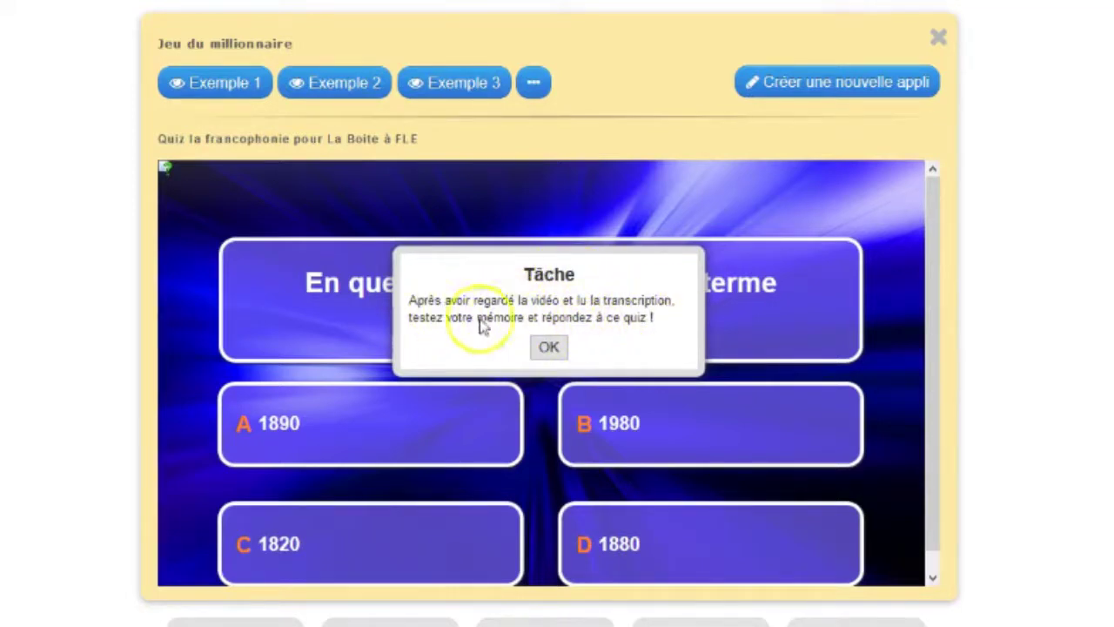
pyautogui.click(549, 348)
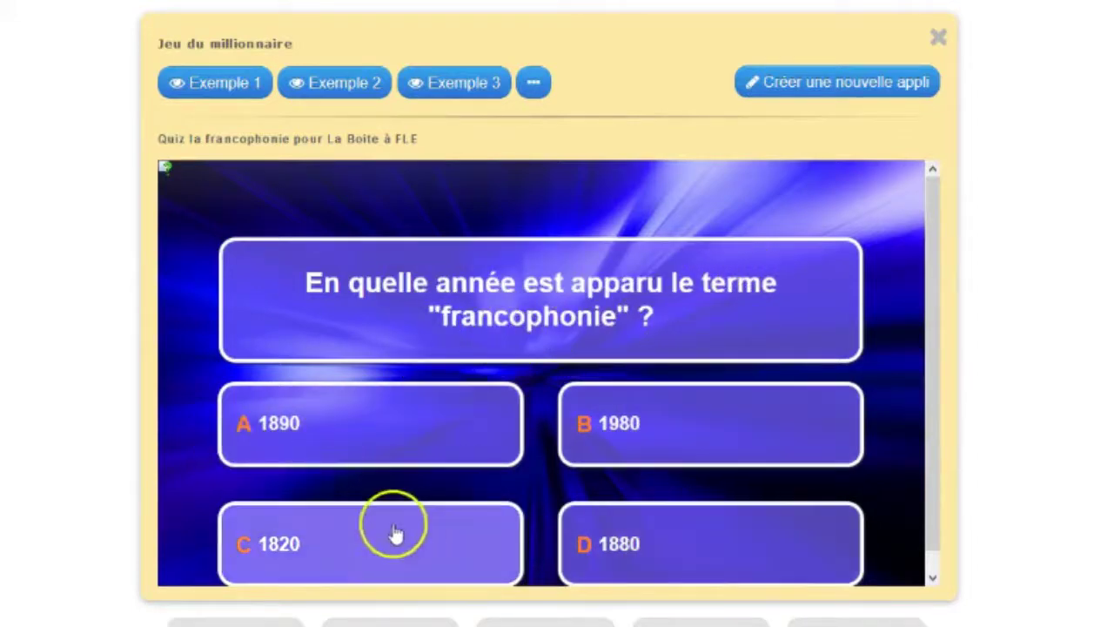
pyautogui.click(630, 428)
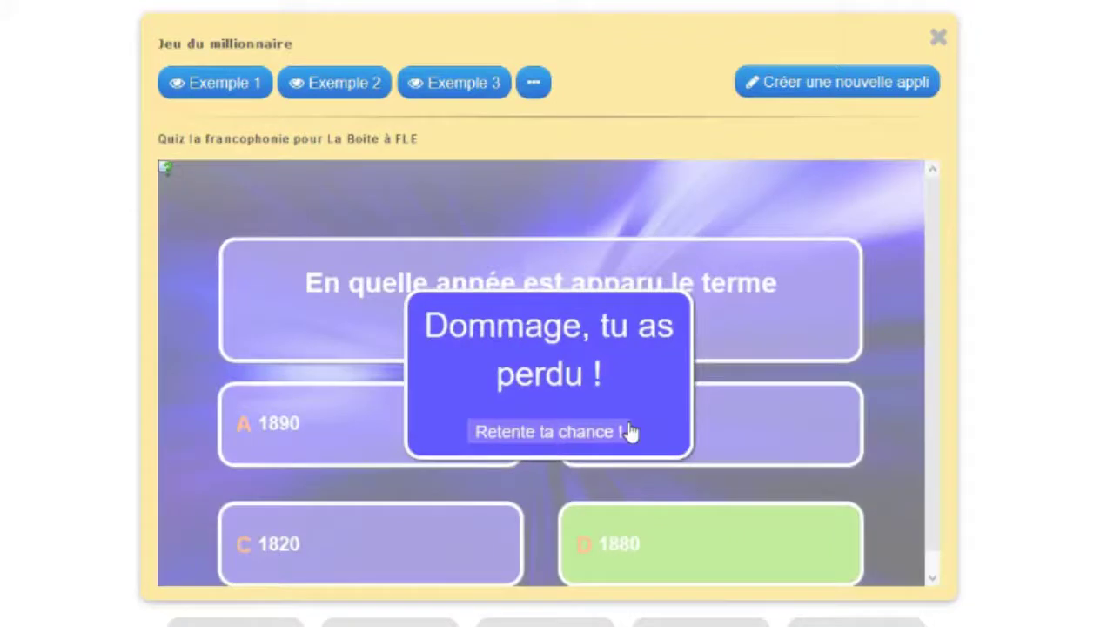
# - Retry the francophonie quiz, answering 1880 to the first question and cinquième to the question about the rank of French
pyautogui.click(523, 440)
pyautogui.click(523, 440)
pyautogui.click(531, 439)
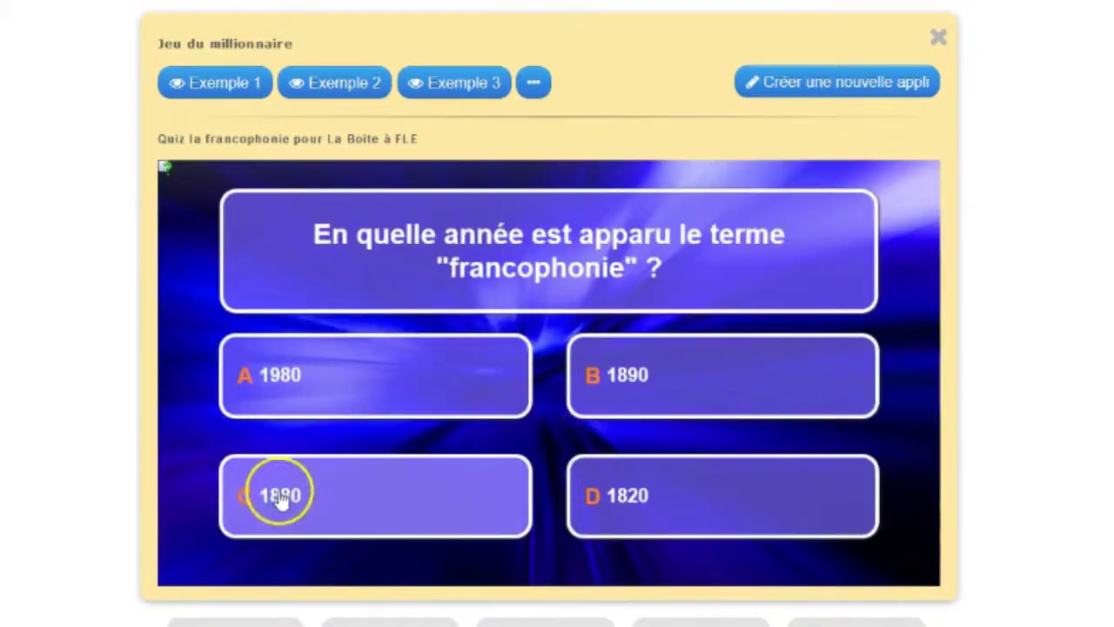
pyautogui.click(283, 494)
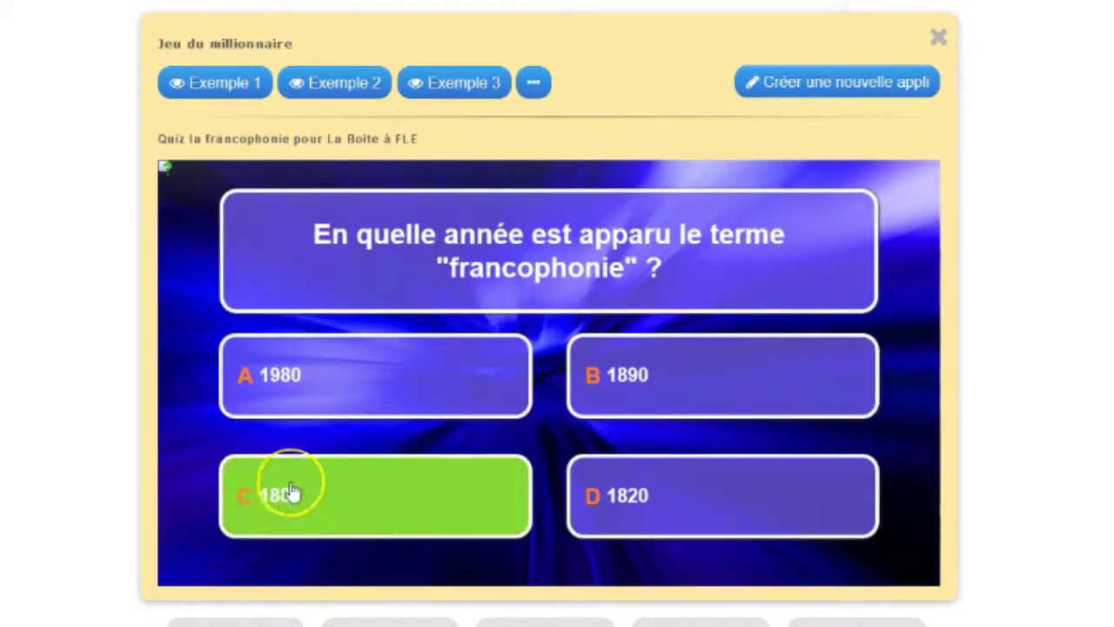
pyautogui.click(531, 526)
pyautogui.click(587, 426)
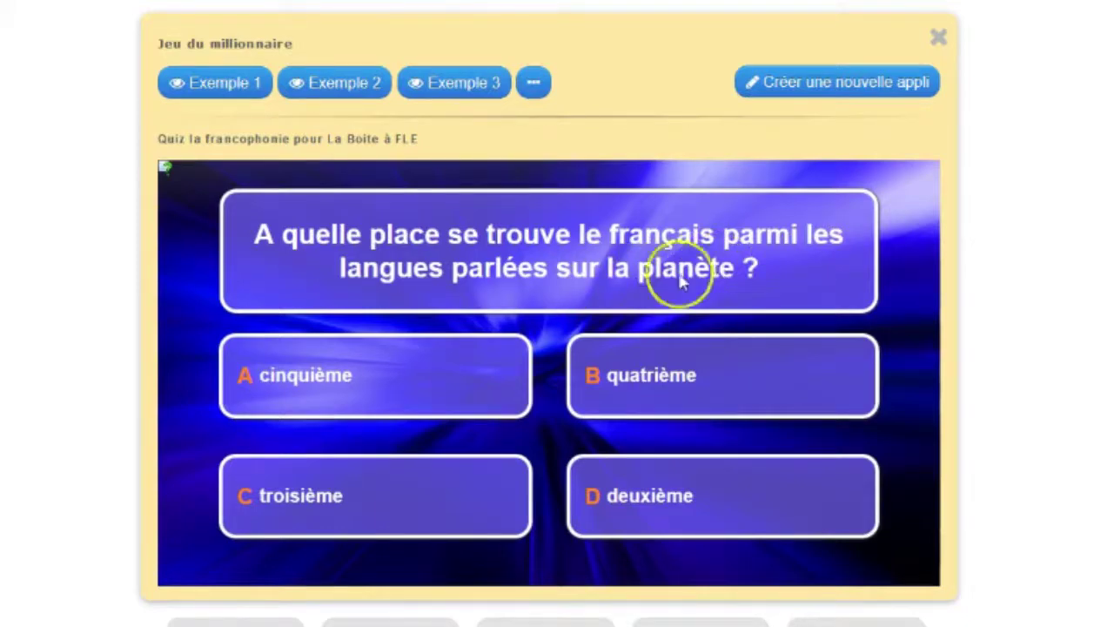
pyautogui.click(306, 387)
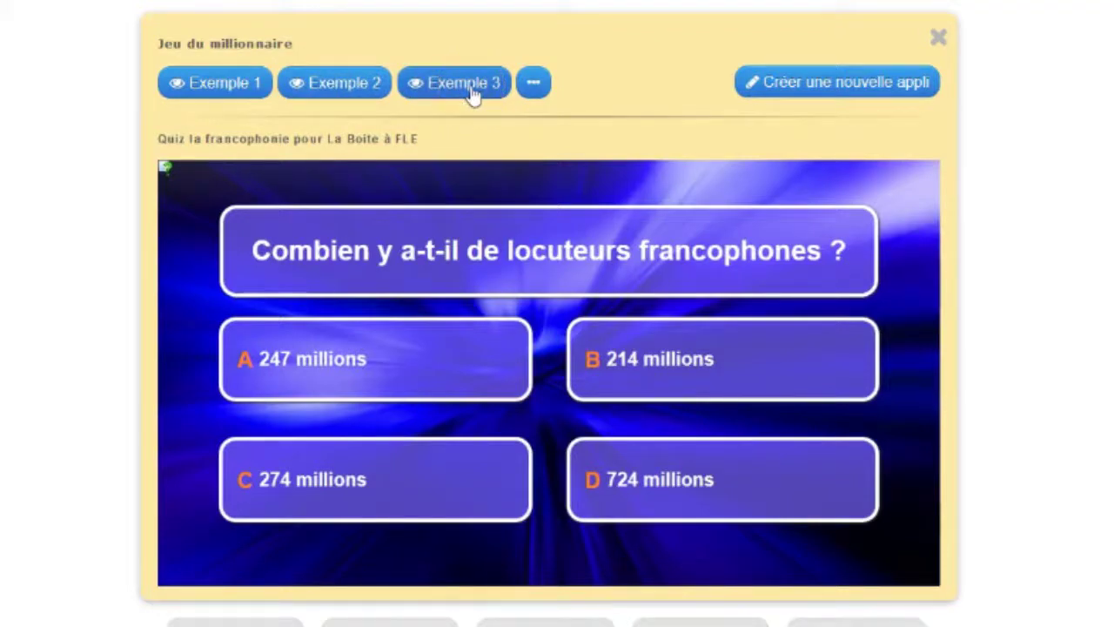
# - Start a new app from the Jeu du millionnaire template and go through its title and instruction fields
pyautogui.click(853, 92)
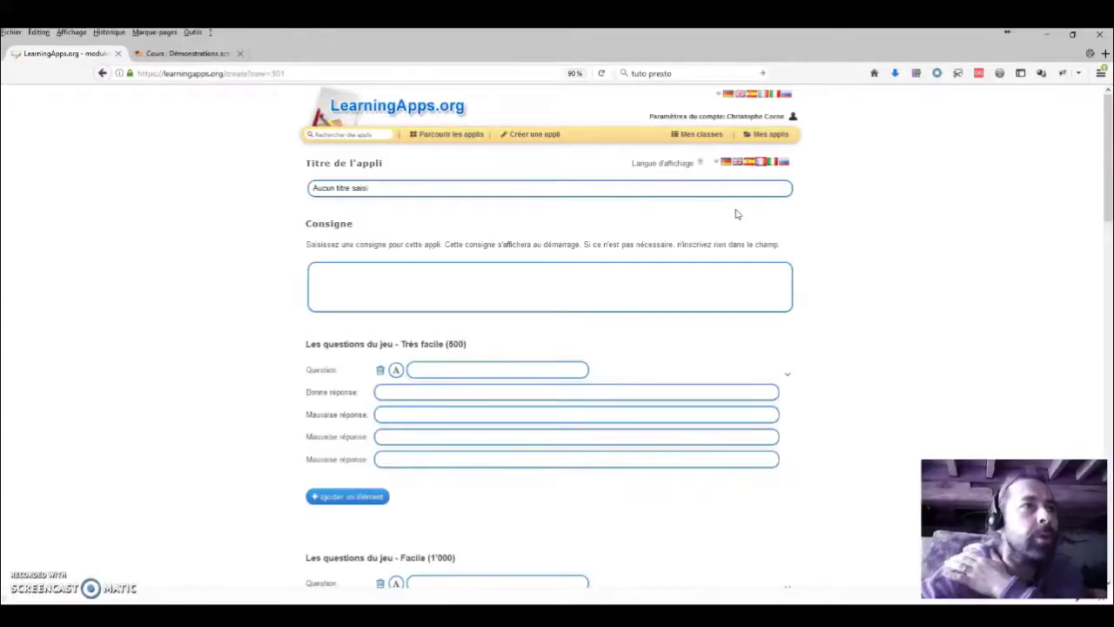
pyautogui.click(468, 228)
pyautogui.click(373, 186)
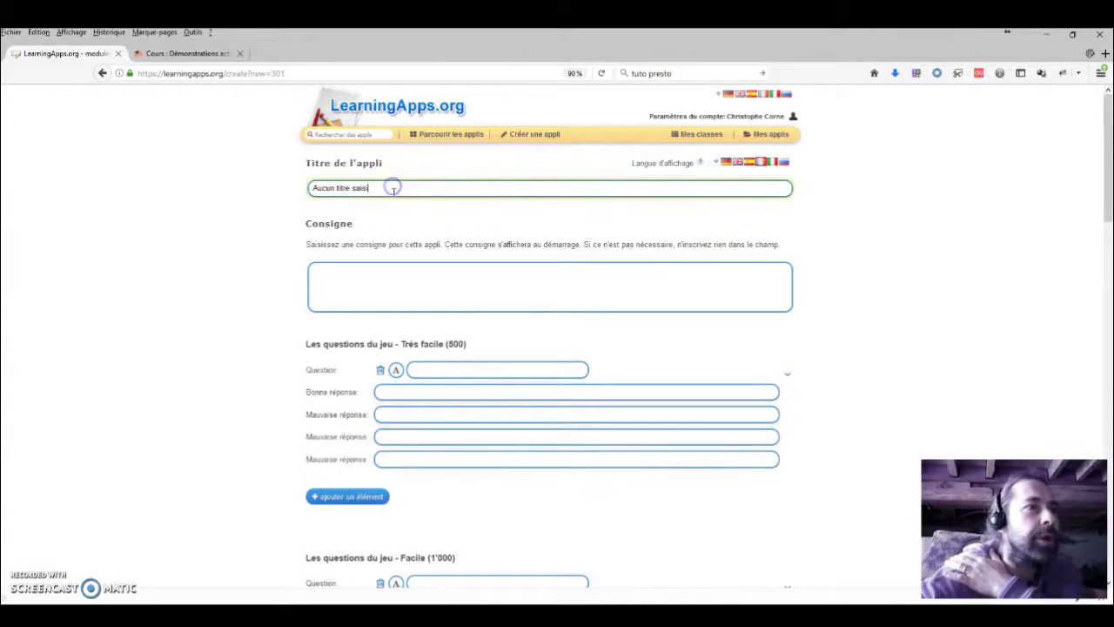
pyautogui.click(372, 284)
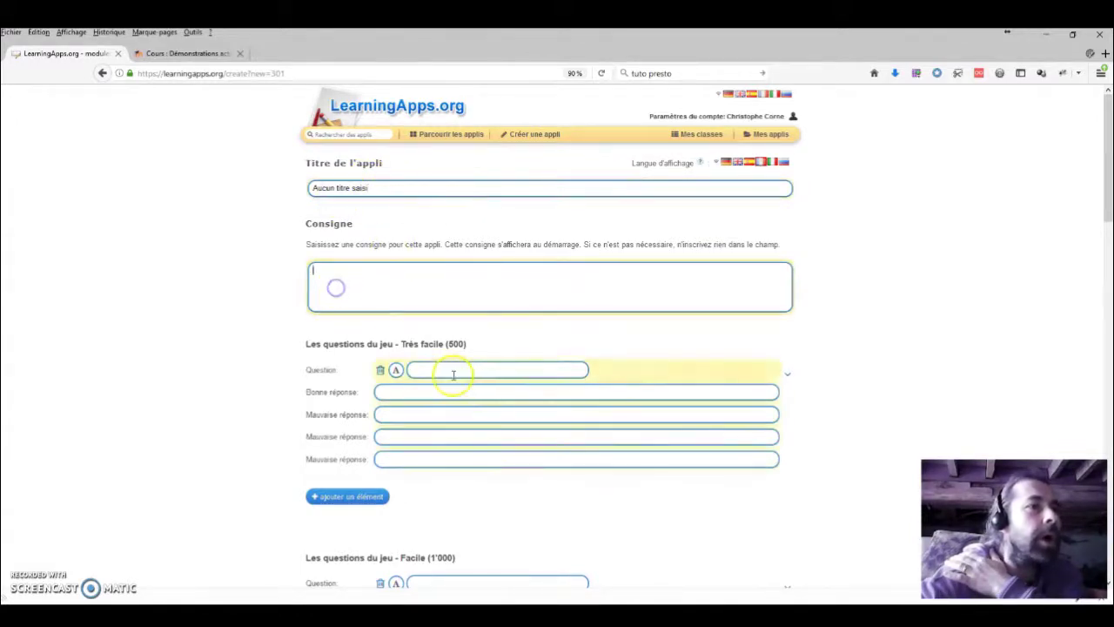
# - Examine the question, correct answer and three wrong answer fields of the Très facile (500) level
pyautogui.scroll(-1, 510, 362)
pyautogui.moveTo(466, 290); pyautogui.dragTo(330, 291)
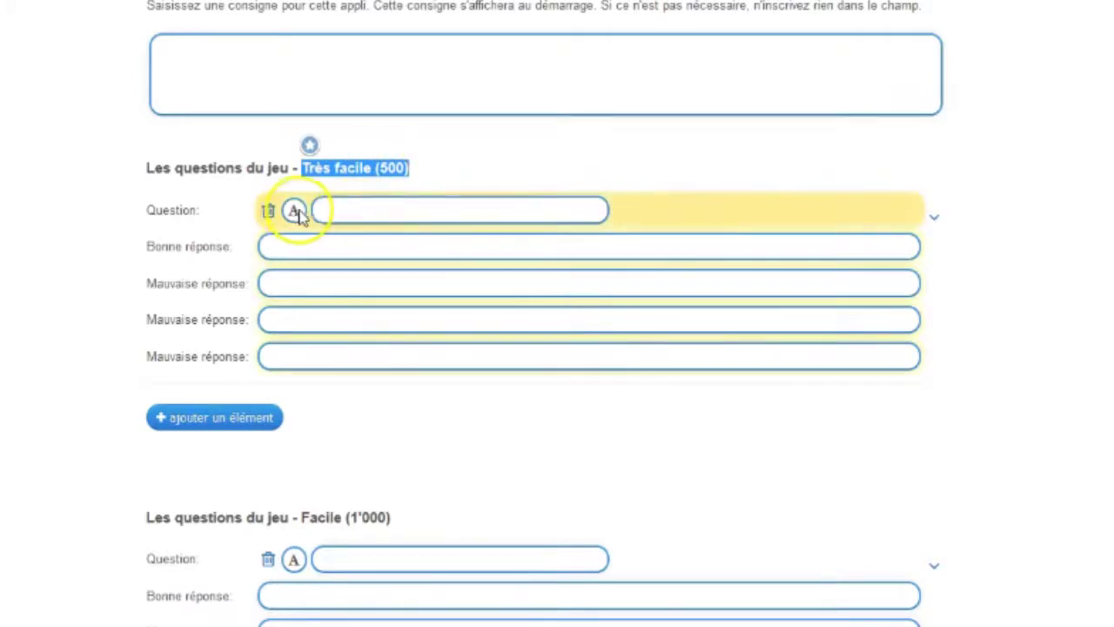
pyautogui.click(336, 209)
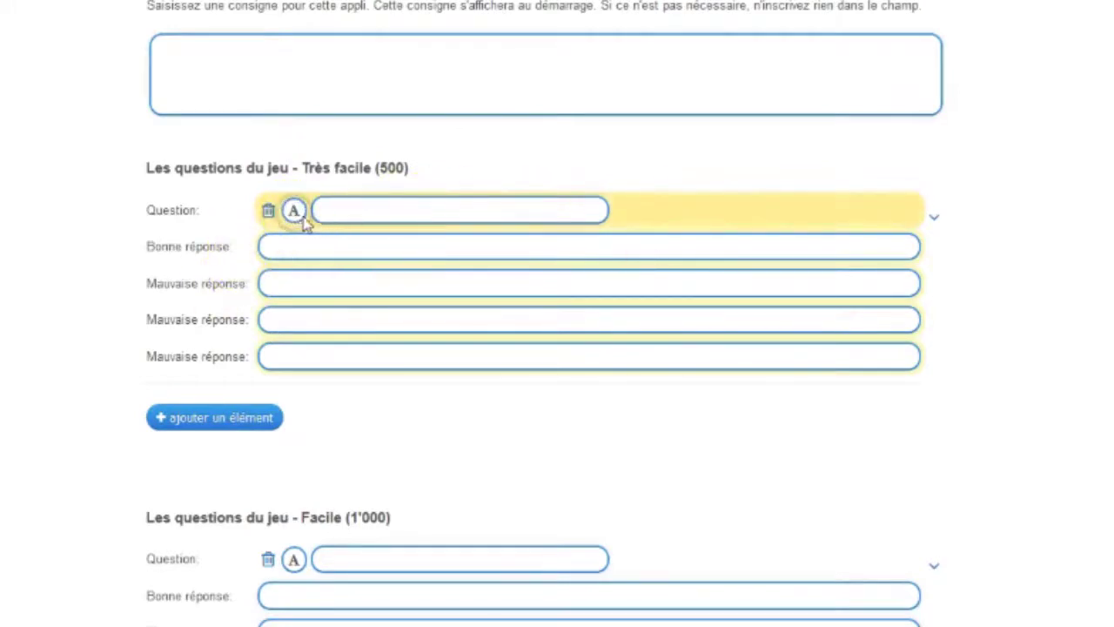
pyautogui.click(379, 248)
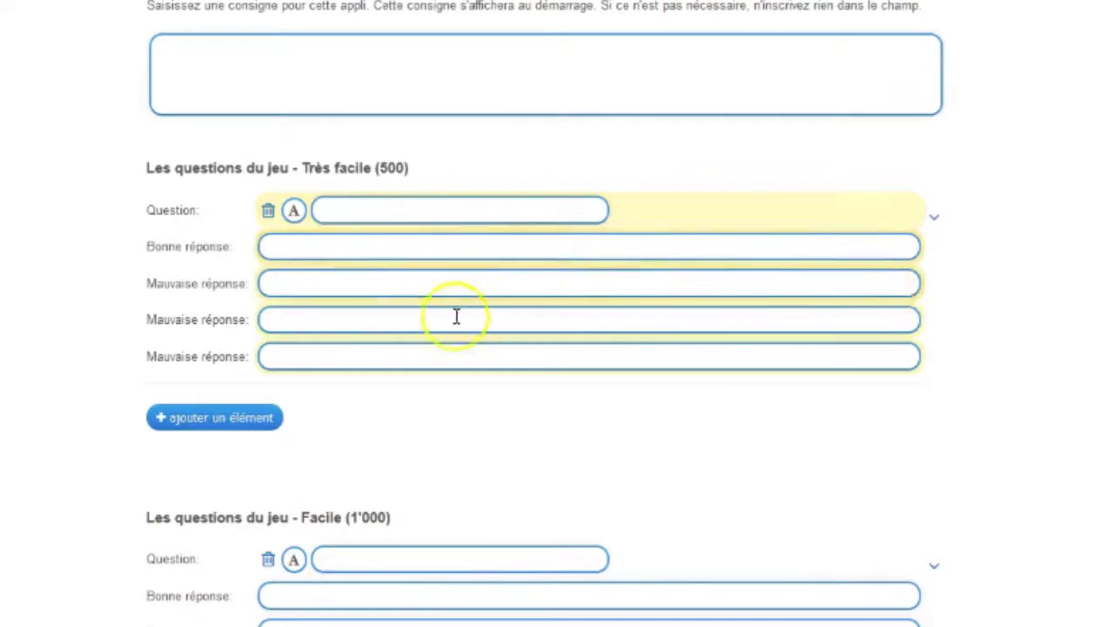
pyautogui.click(316, 284)
pyautogui.click(304, 318)
pyautogui.click(297, 353)
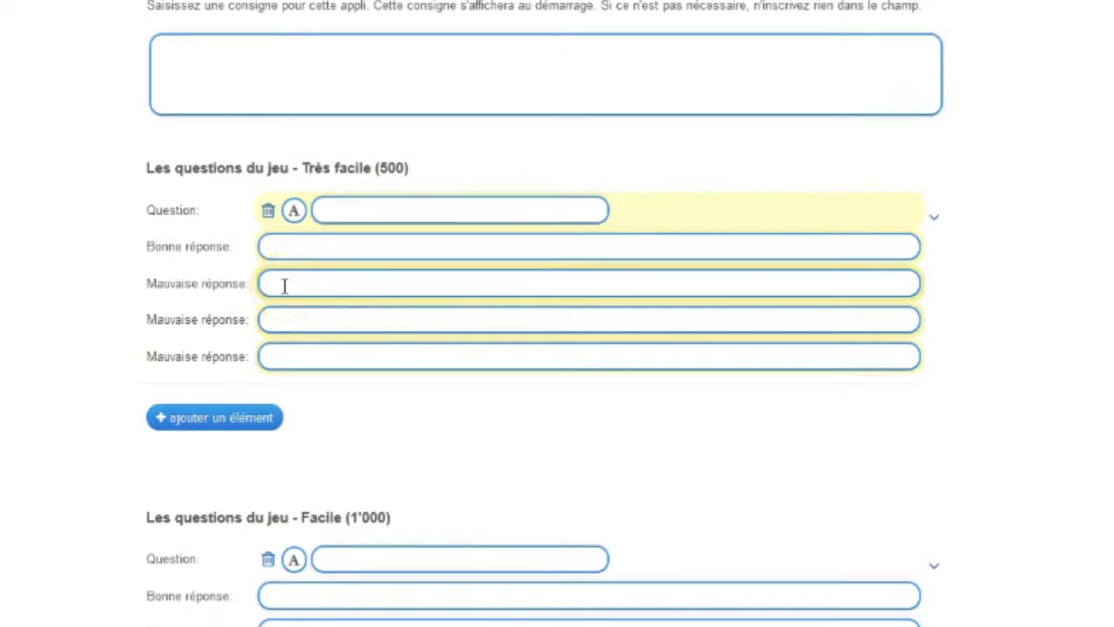
# - Add two more question blocks to the Très facile (500) level
pyautogui.click(933, 217)
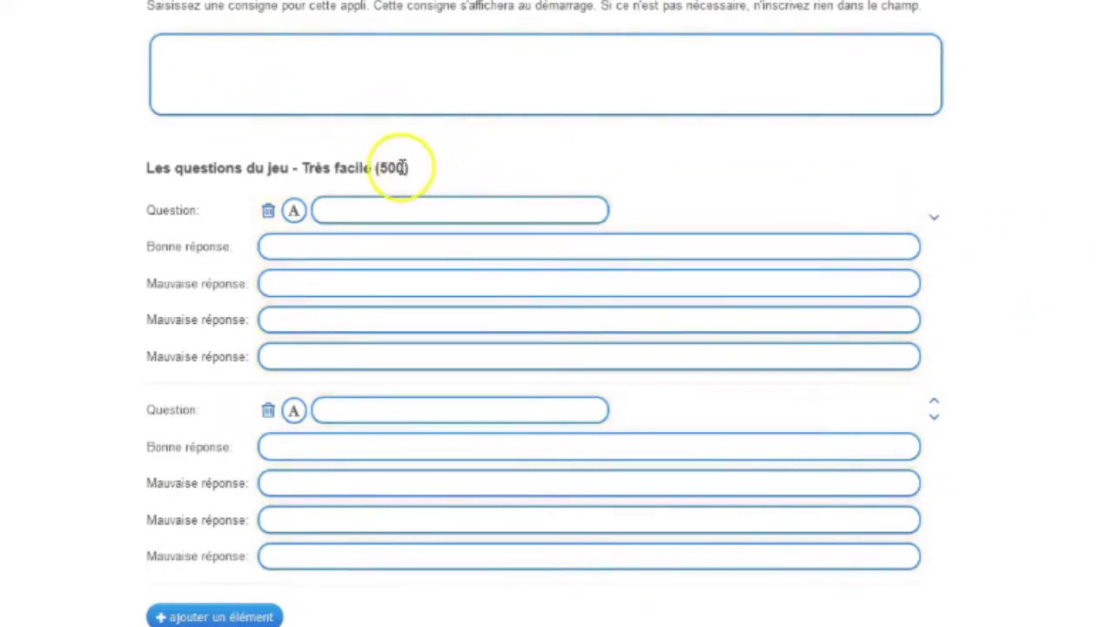
pyautogui.click(404, 167)
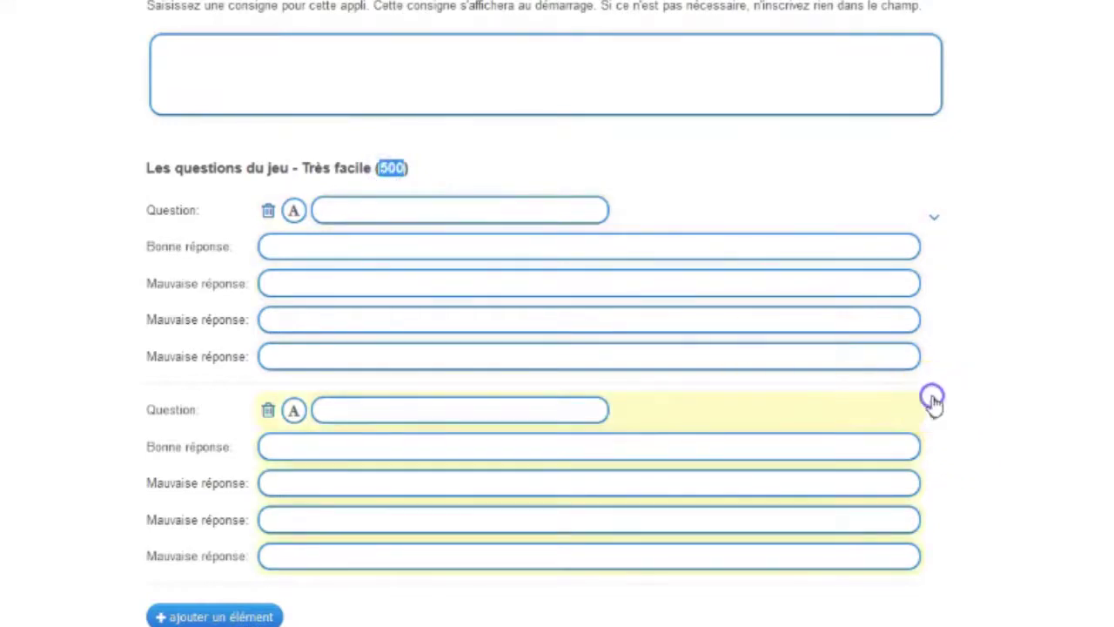
pyautogui.scroll(-1, 366, 435)
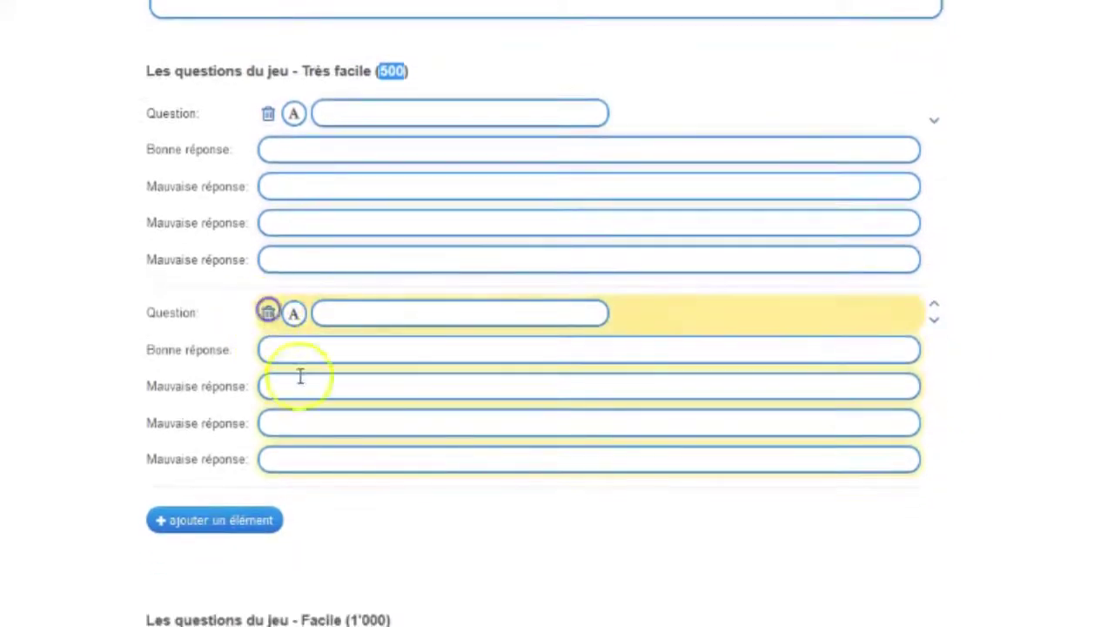
pyautogui.scroll(-1, 356, 604)
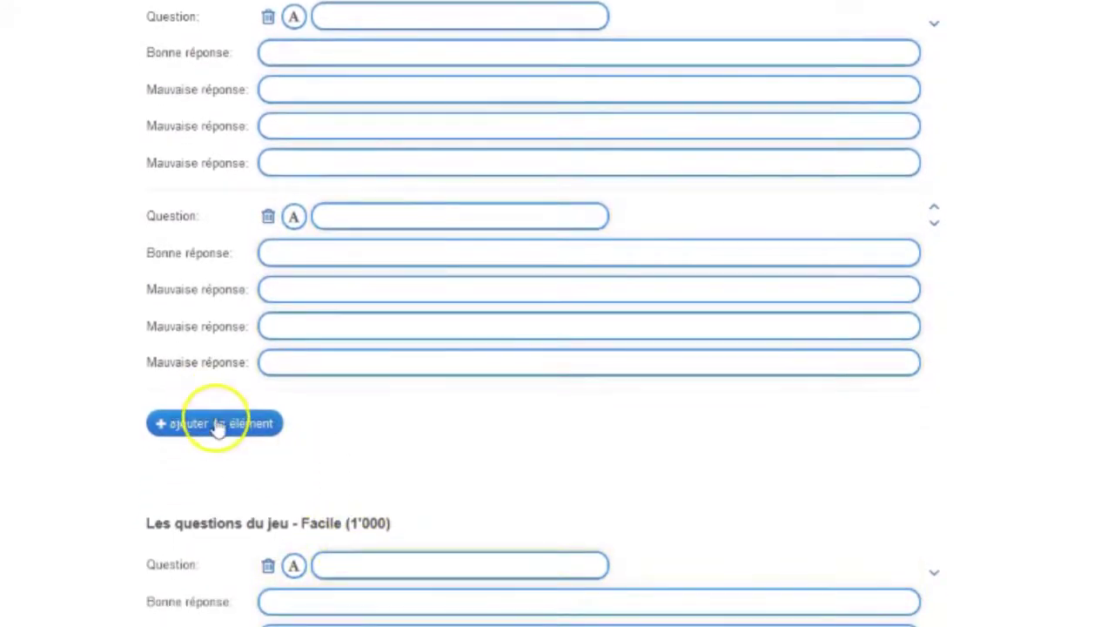
pyautogui.click(218, 427)
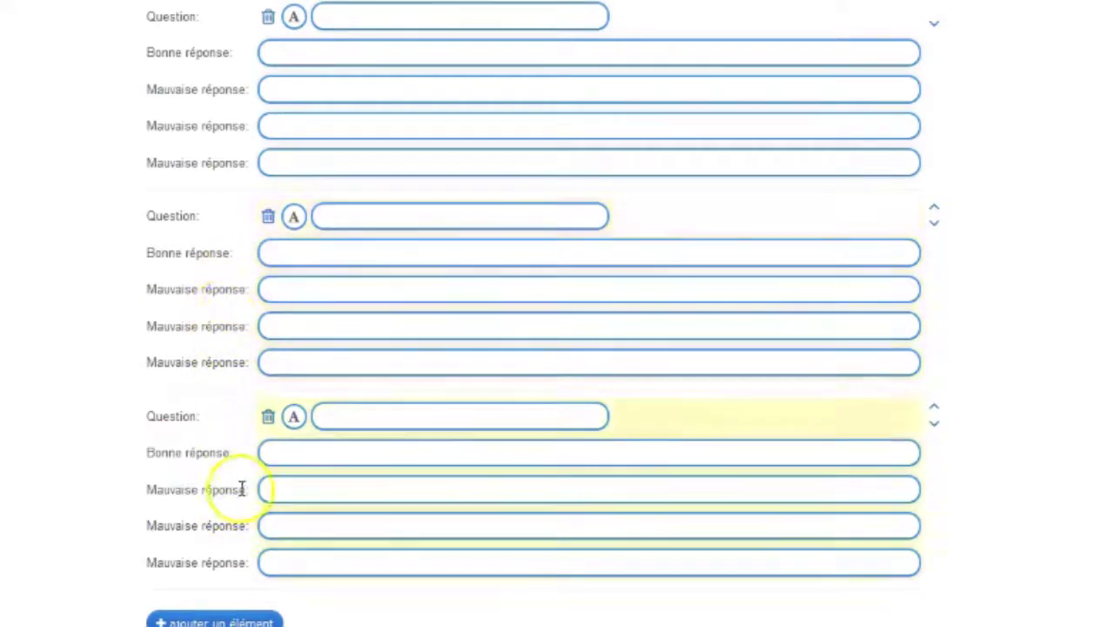
pyautogui.doubleClick(396, 0)
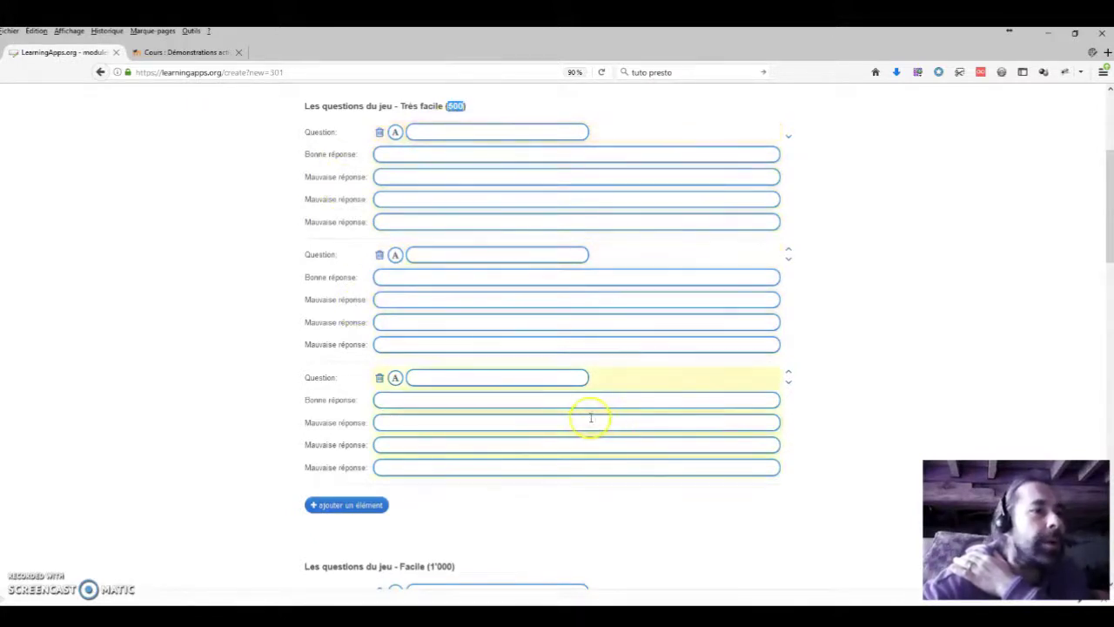
# - Review the question levels from Facile (1'000) to Très difficile (1'000'000), and the Feedback and Aide fields
pyautogui.scroll(-5, 586, 418)
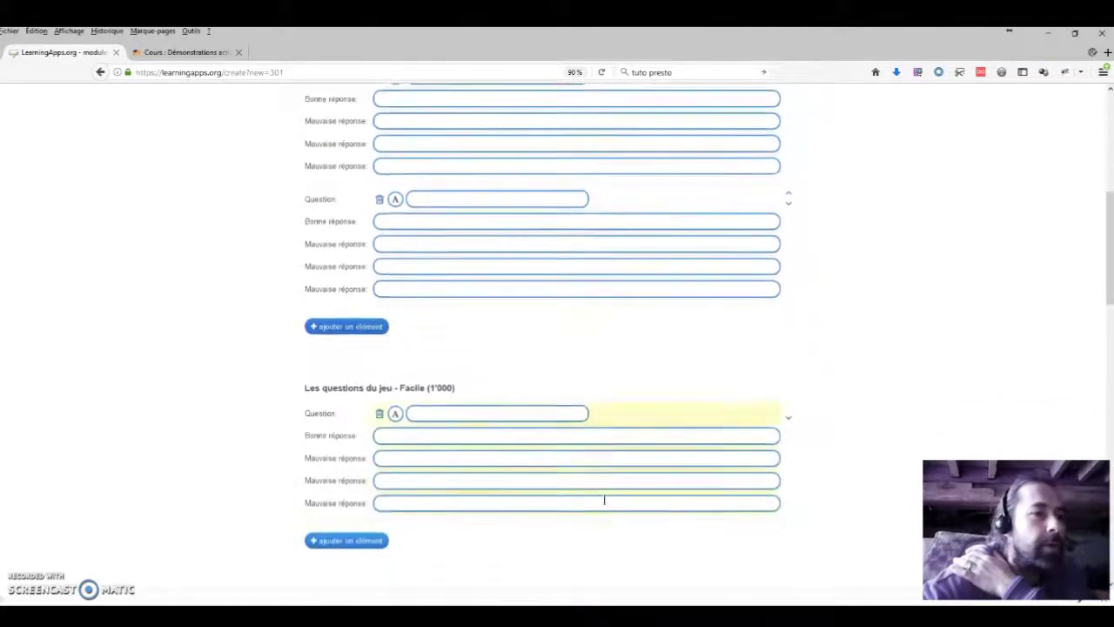
pyautogui.scroll(-1, 443, 331)
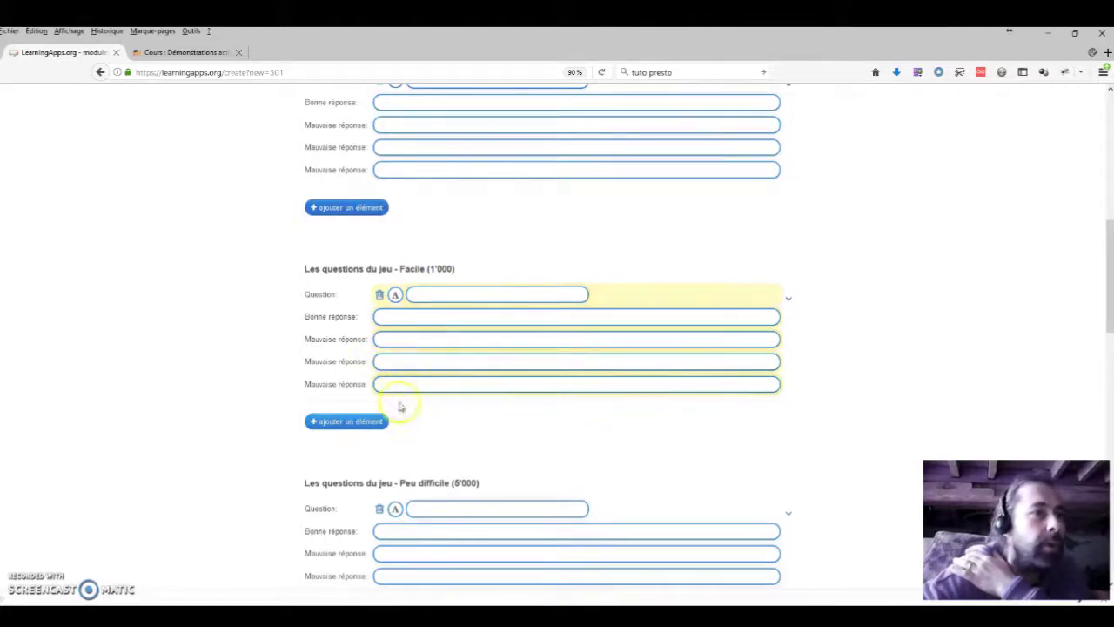
pyautogui.scroll(-4, 428, 437)
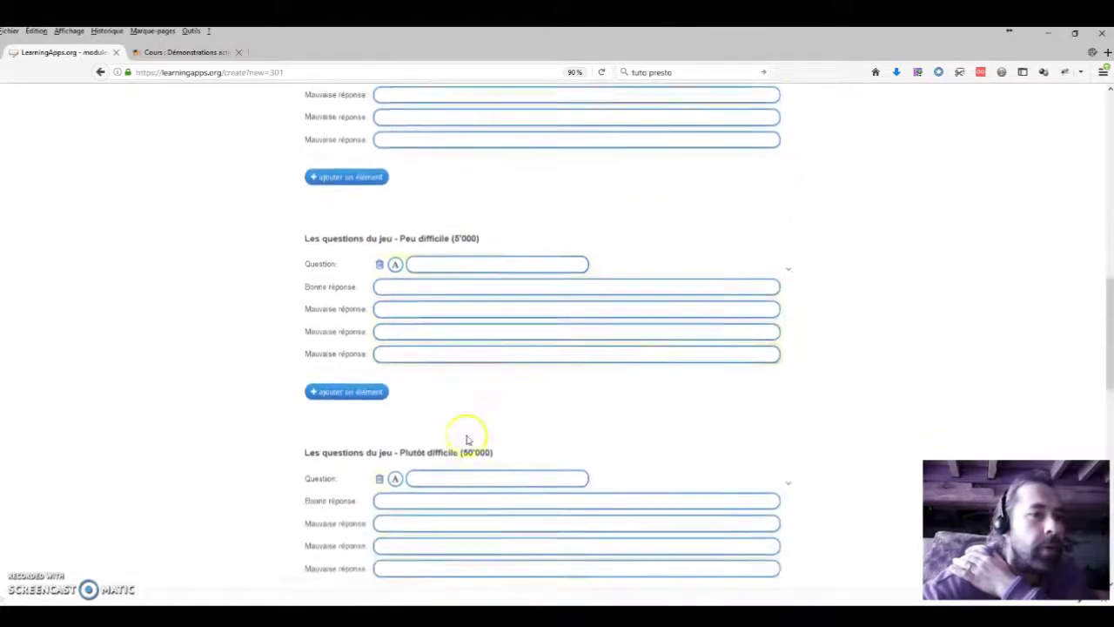
pyautogui.scroll(-6, 467, 440)
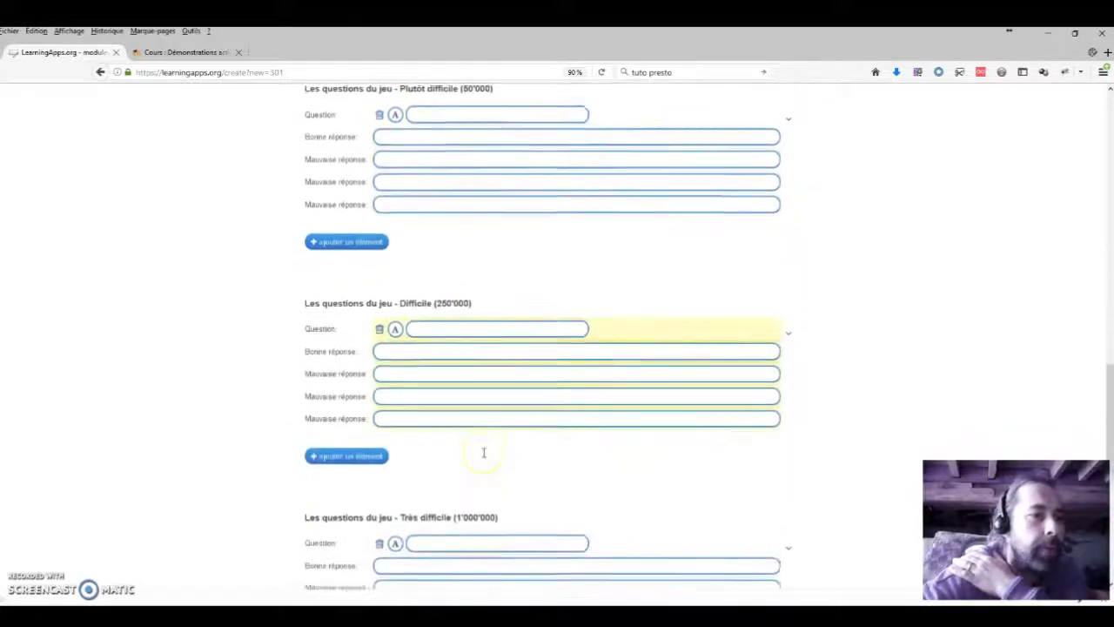
pyautogui.scroll(-5, 484, 453)
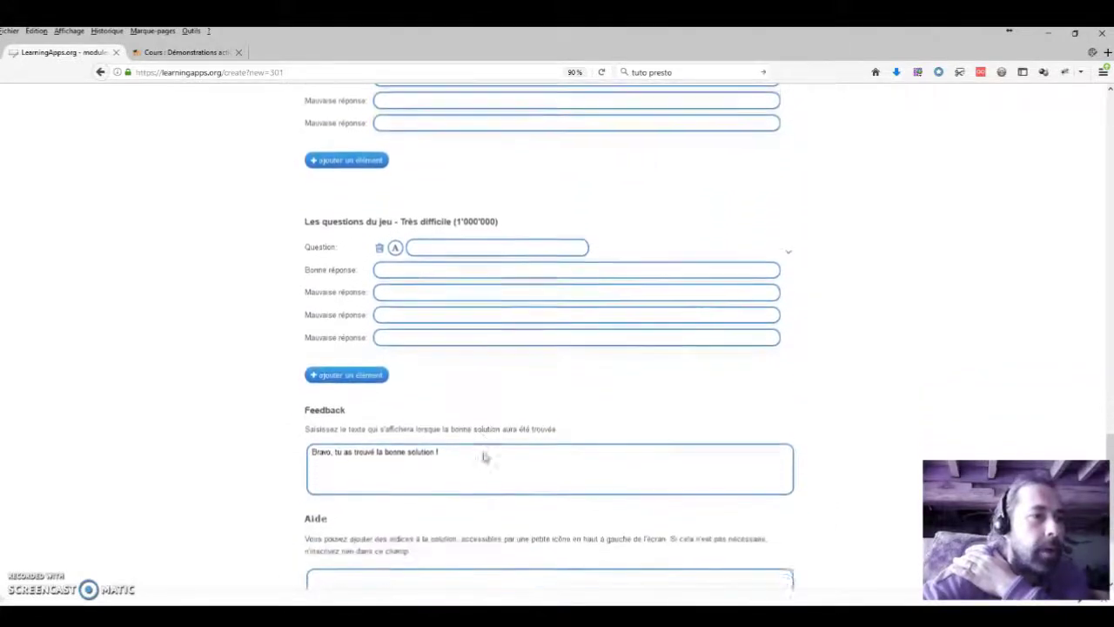
pyautogui.scroll(-2, 483, 455)
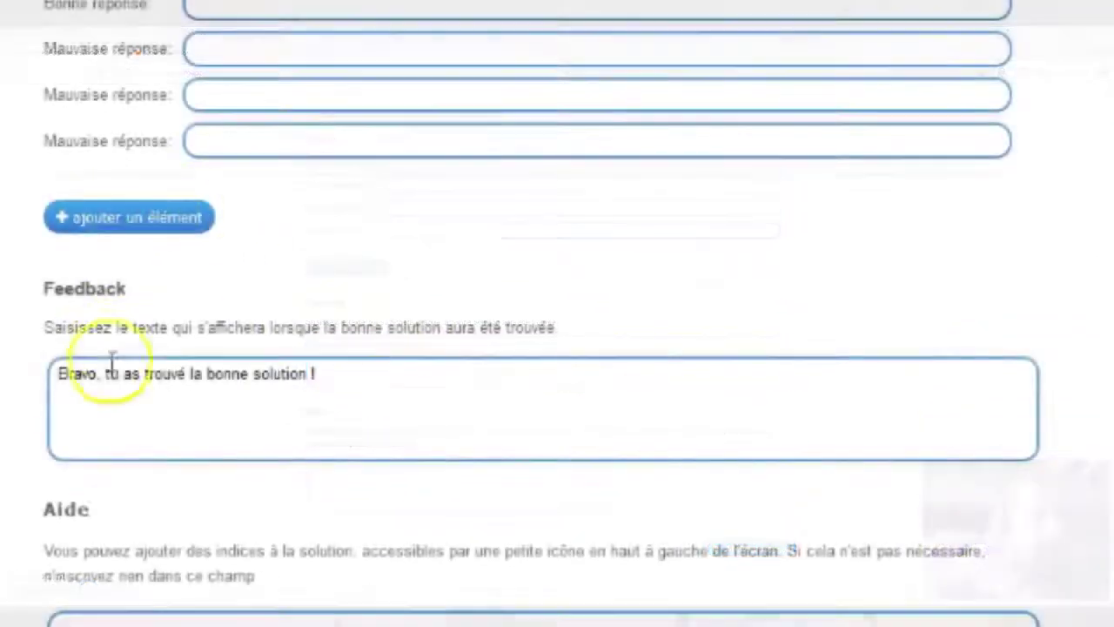
pyautogui.click(114, 415)
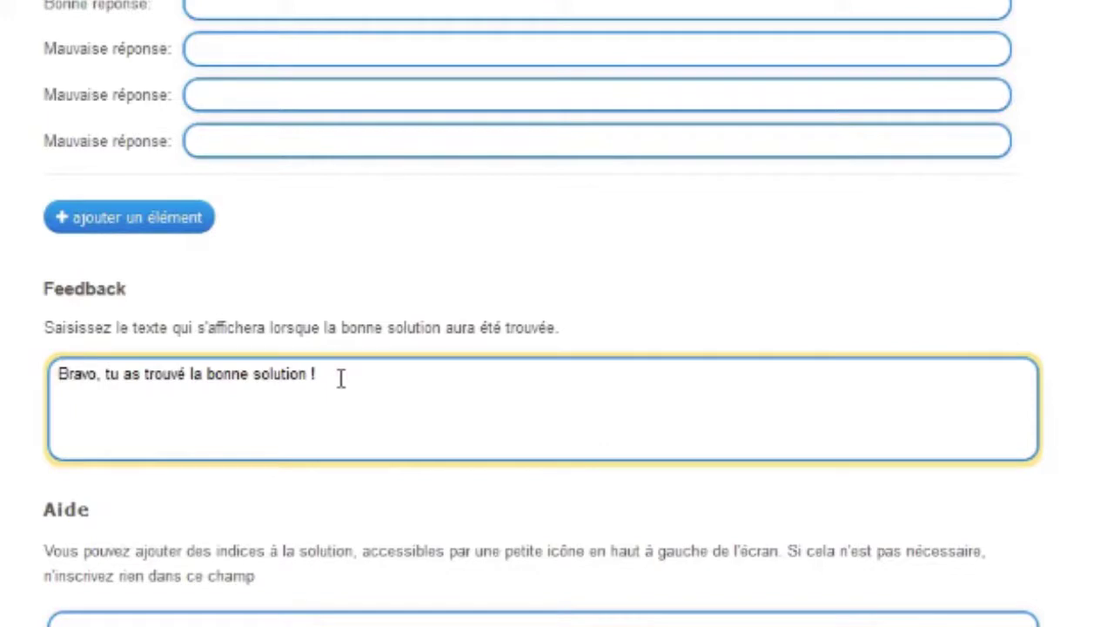
pyautogui.scroll(-2, 340, 376)
pyautogui.click(233, 592)
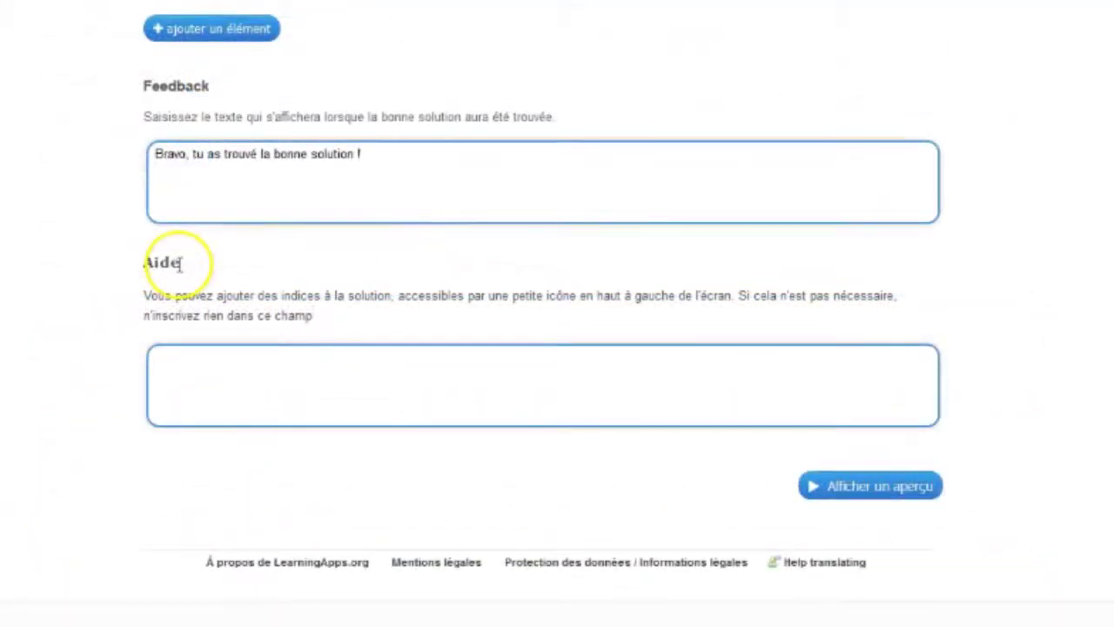
pyautogui.click(184, 357)
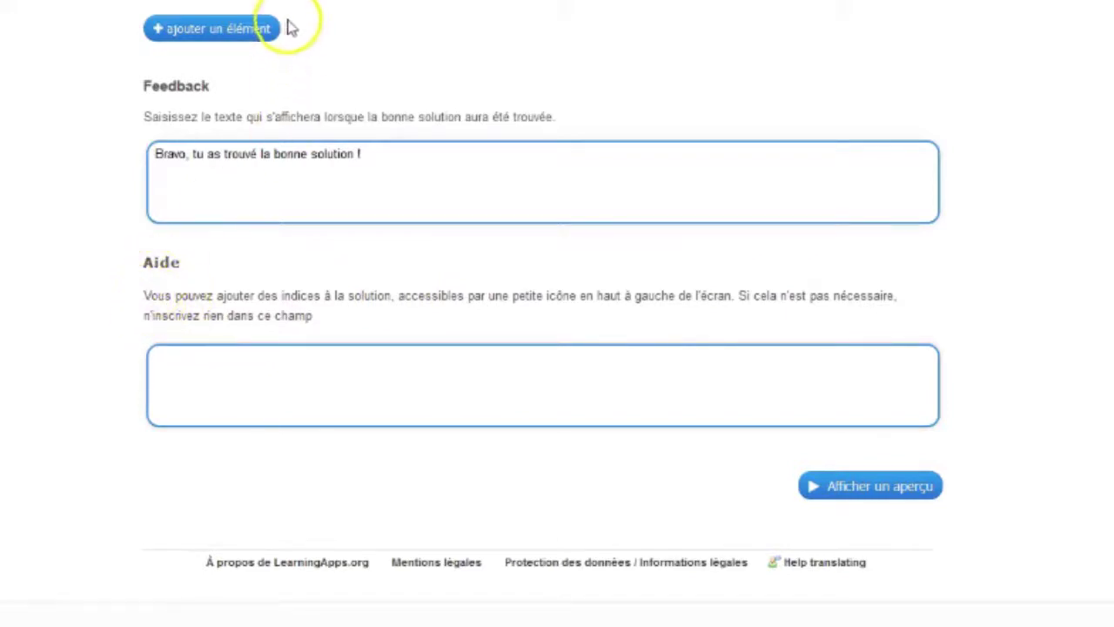
pyautogui.click(391, 374)
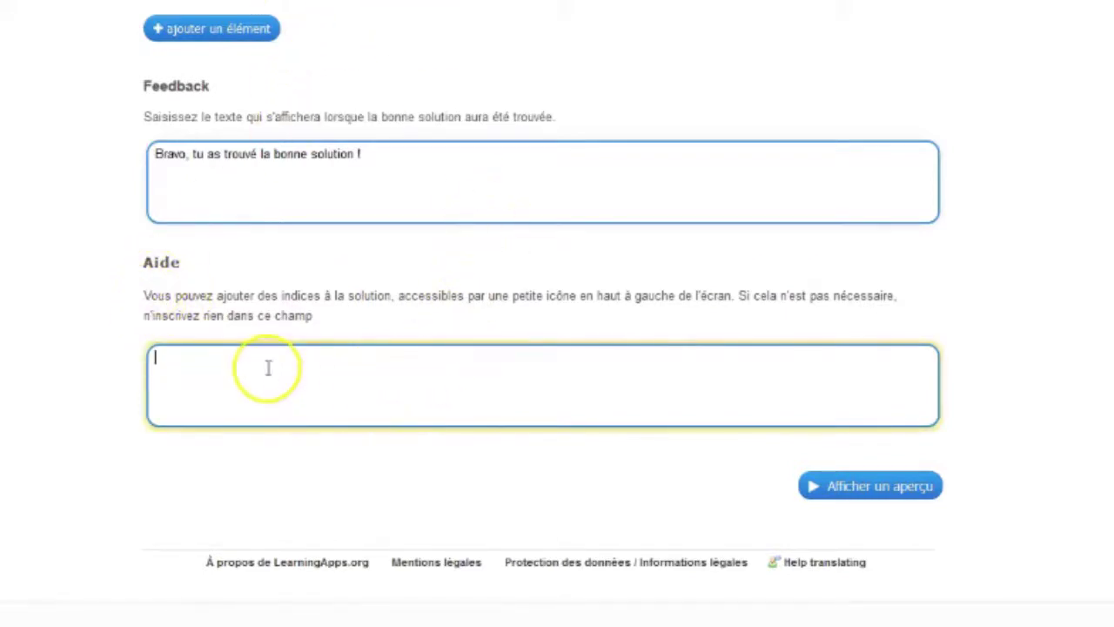
pyautogui.click(191, 376)
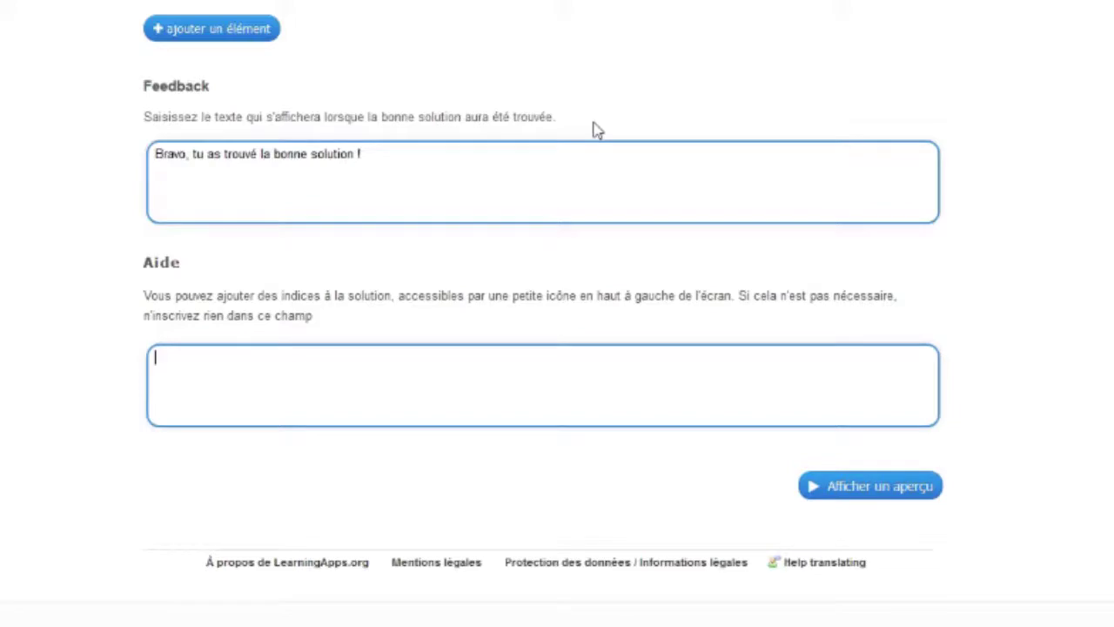
# - Preview the millionaire app and save it
pyautogui.click(897, 494)
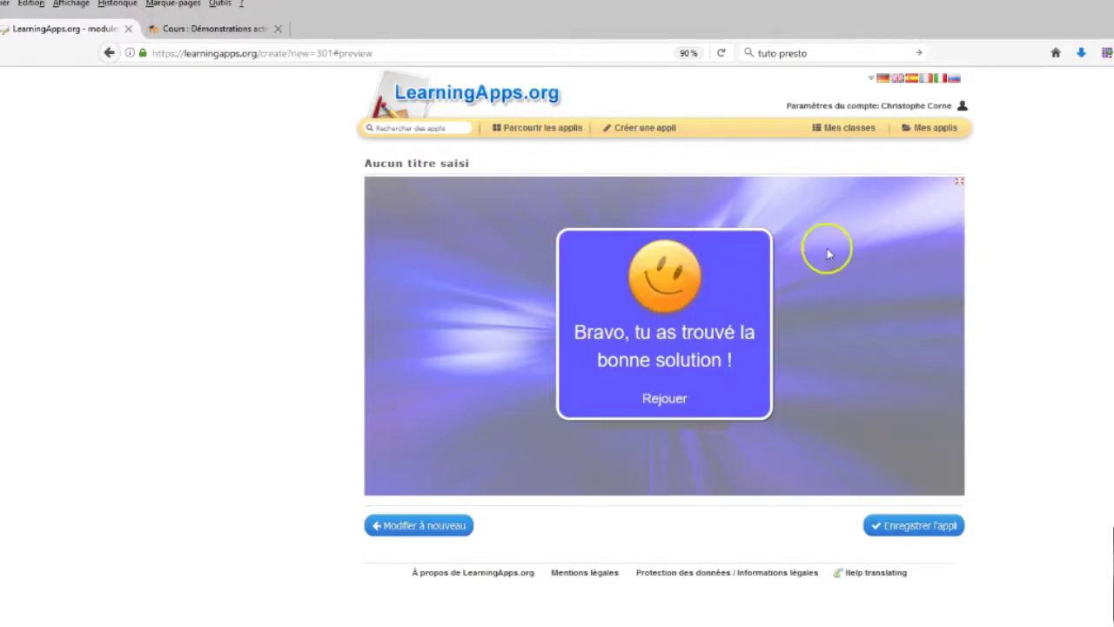
pyautogui.click(923, 529)
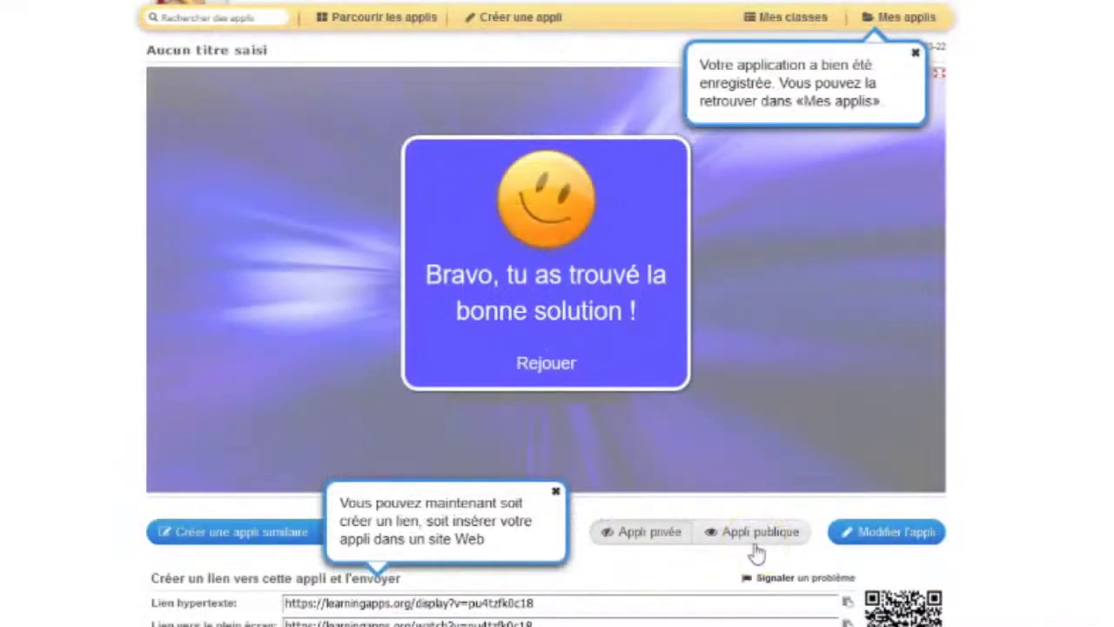
pyautogui.click(557, 493)
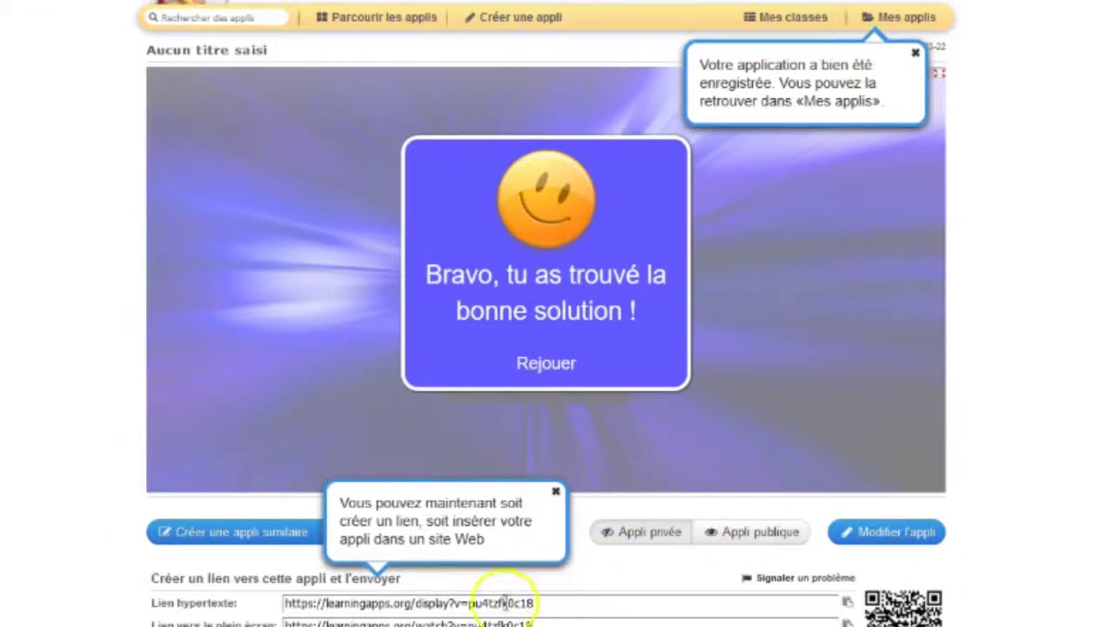
# - Examine the saved millionaire app's hyperlink, full-screen link and Intégrer embed code
pyautogui.moveTo(567, 599); pyautogui.dragTo(269, 612)
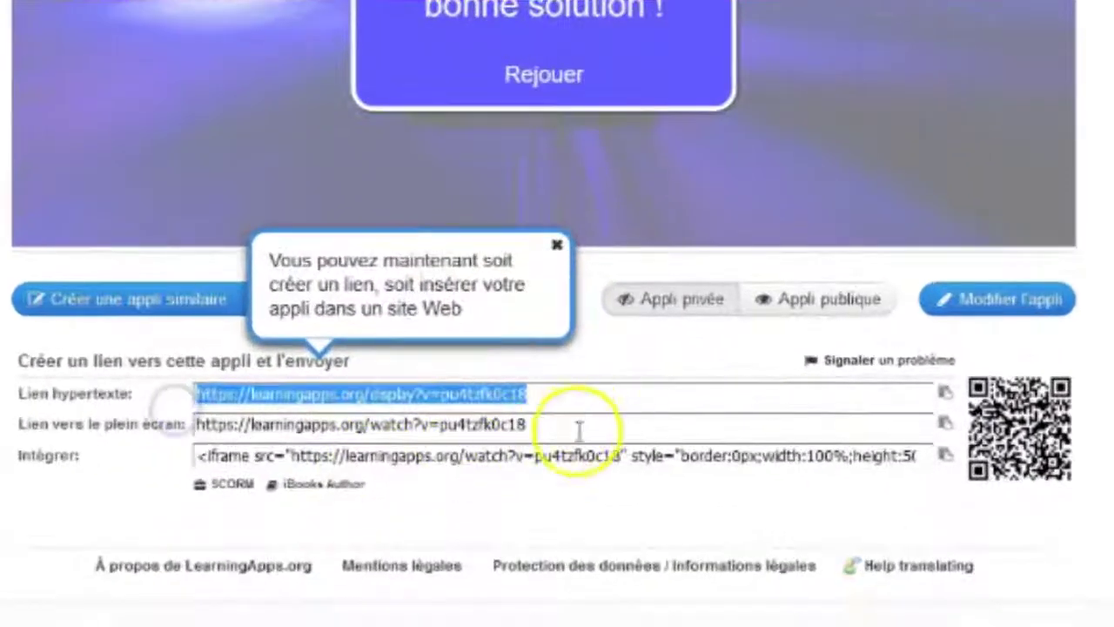
pyautogui.moveTo(557, 426); pyautogui.dragTo(193, 427)
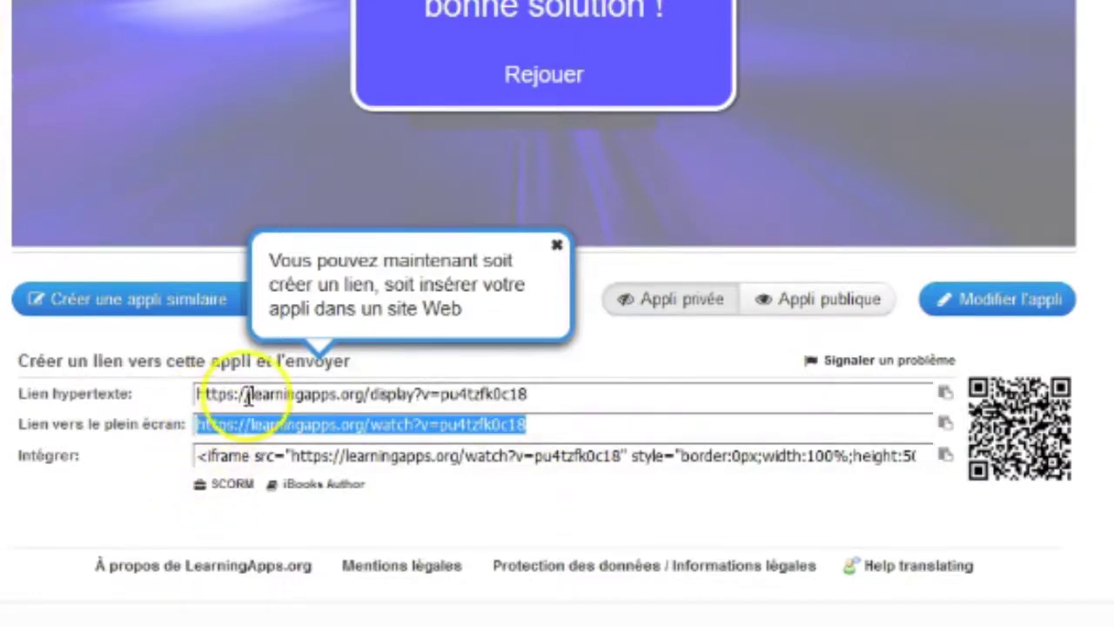
pyautogui.moveTo(540, 392); pyautogui.dragTo(199, 401)
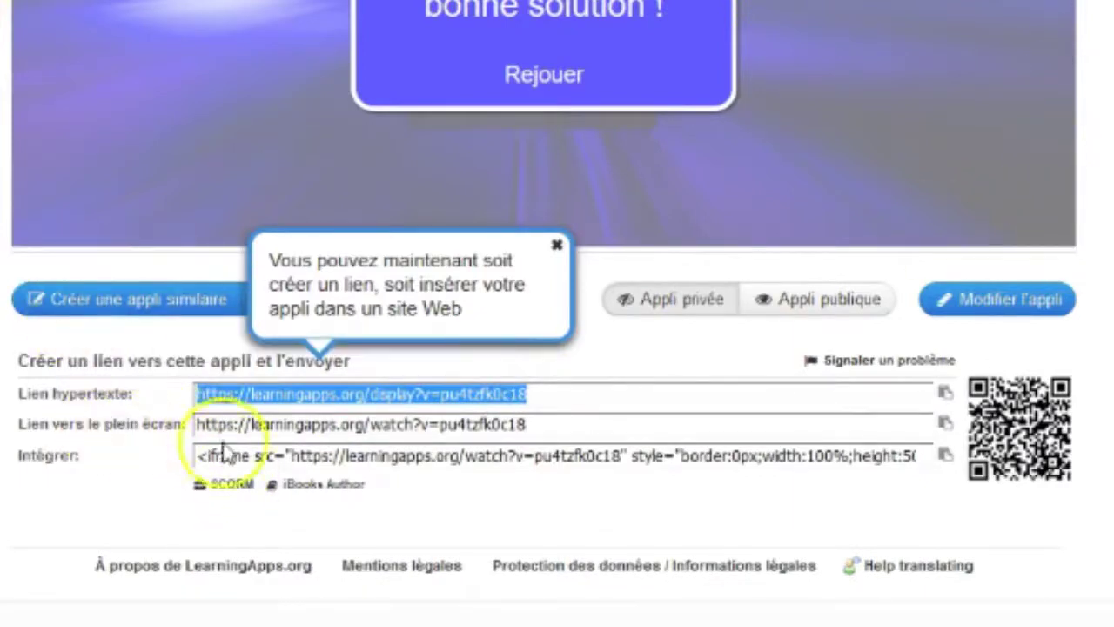
pyautogui.moveTo(543, 426); pyautogui.dragTo(931, 463)
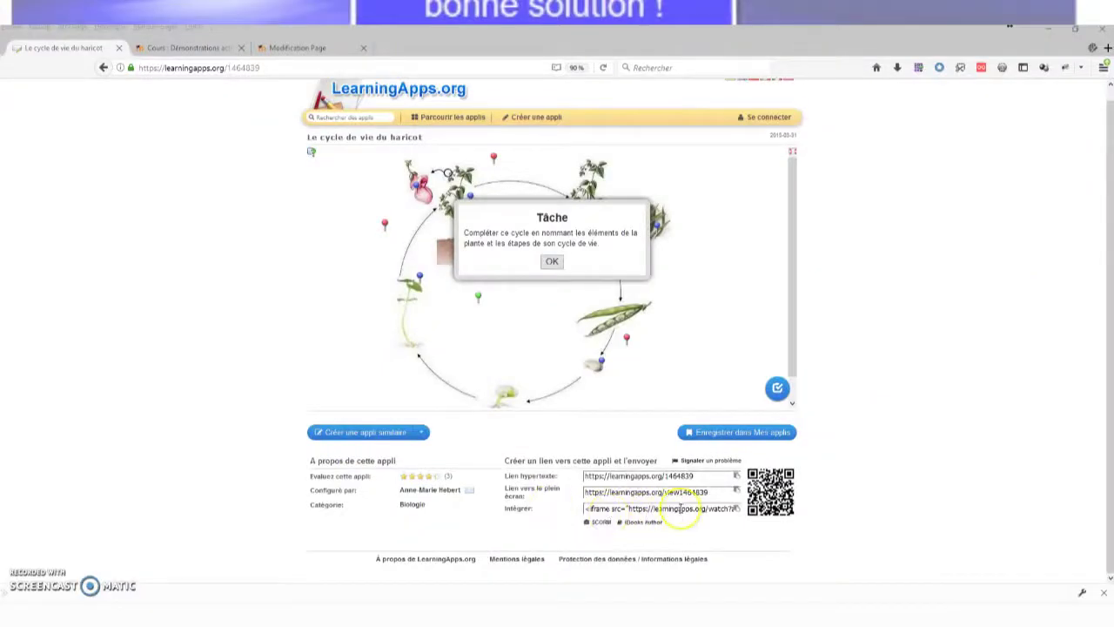
# - Copy the Intégrer iframe code of the app Le cycle de vie du haricot
pyautogui.click(736, 508)
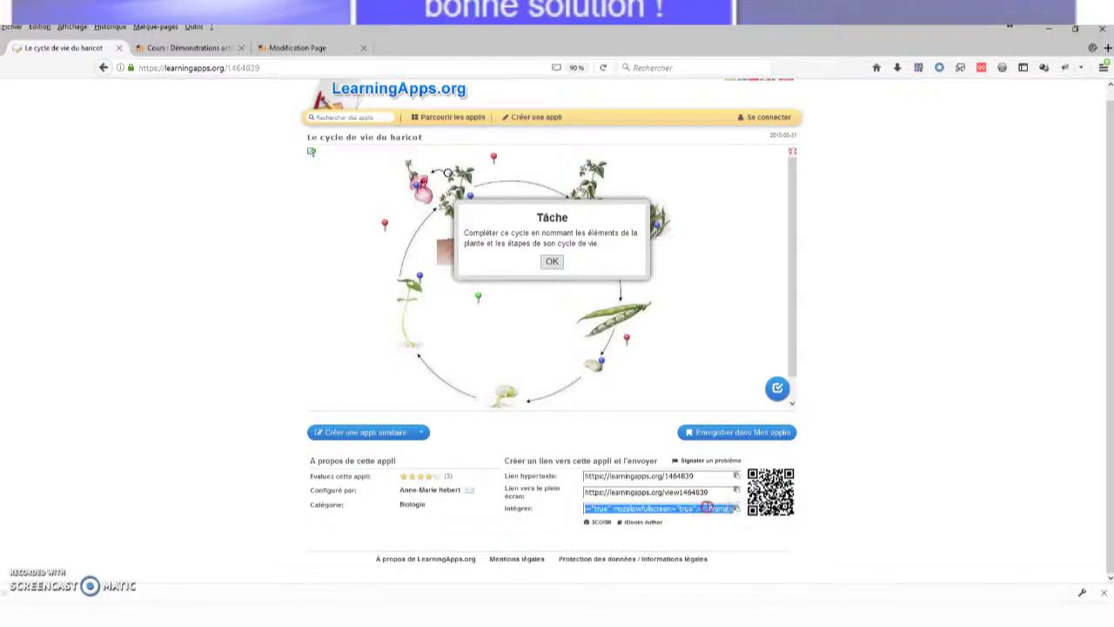
pyautogui.rightClick(708, 507)
pyautogui.click(754, 369)
# - Switch to the Moodle page being edited and paste the iframe code into the required content field's HTML source, restoring the normal view
pyautogui.click(291, 49)
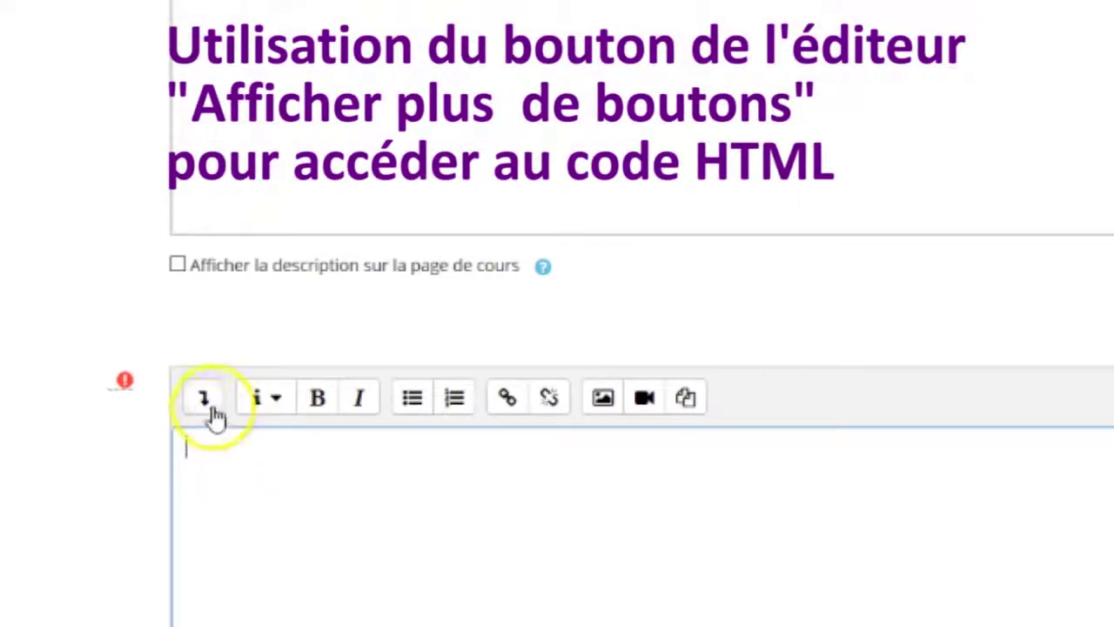
pyautogui.click(206, 400)
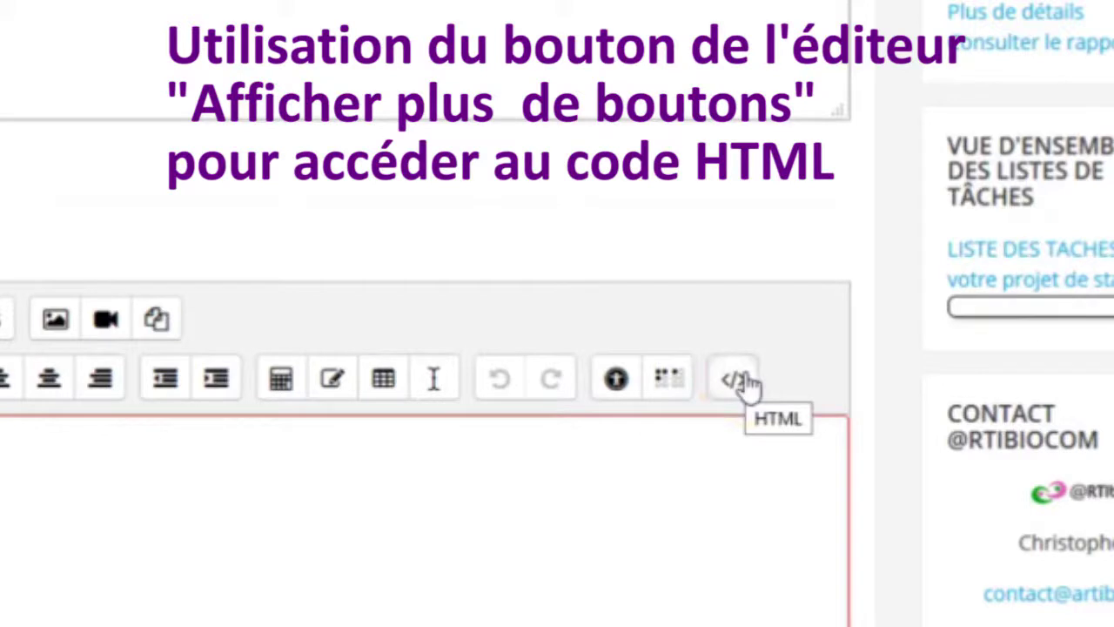
pyautogui.click(736, 380)
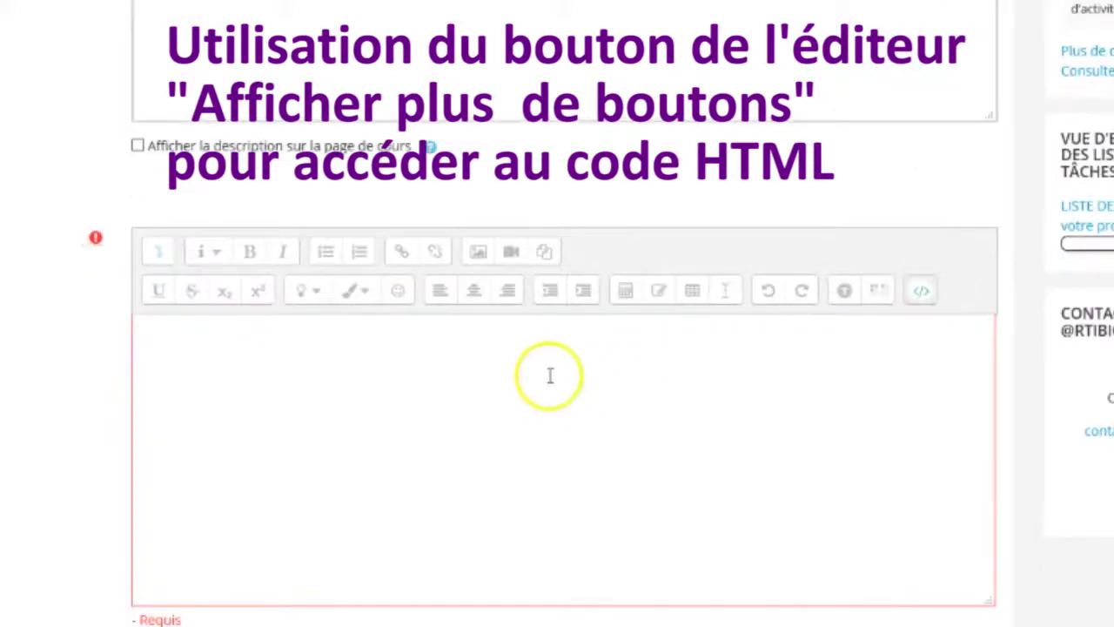
pyautogui.rightClick(181, 508)
pyautogui.click(622, 459)
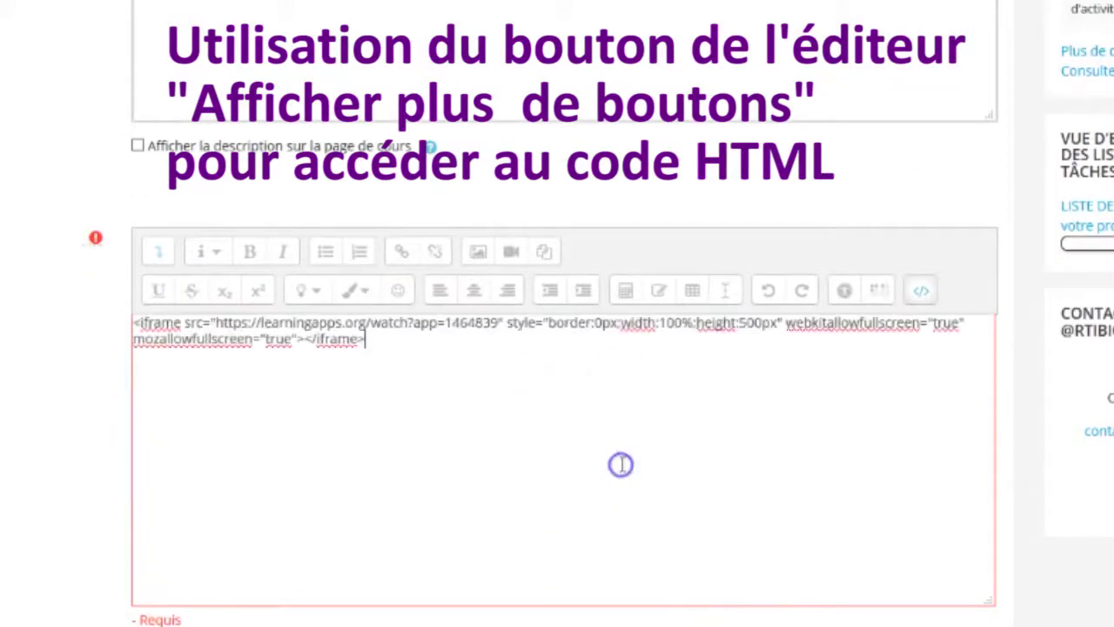
pyautogui.click(920, 292)
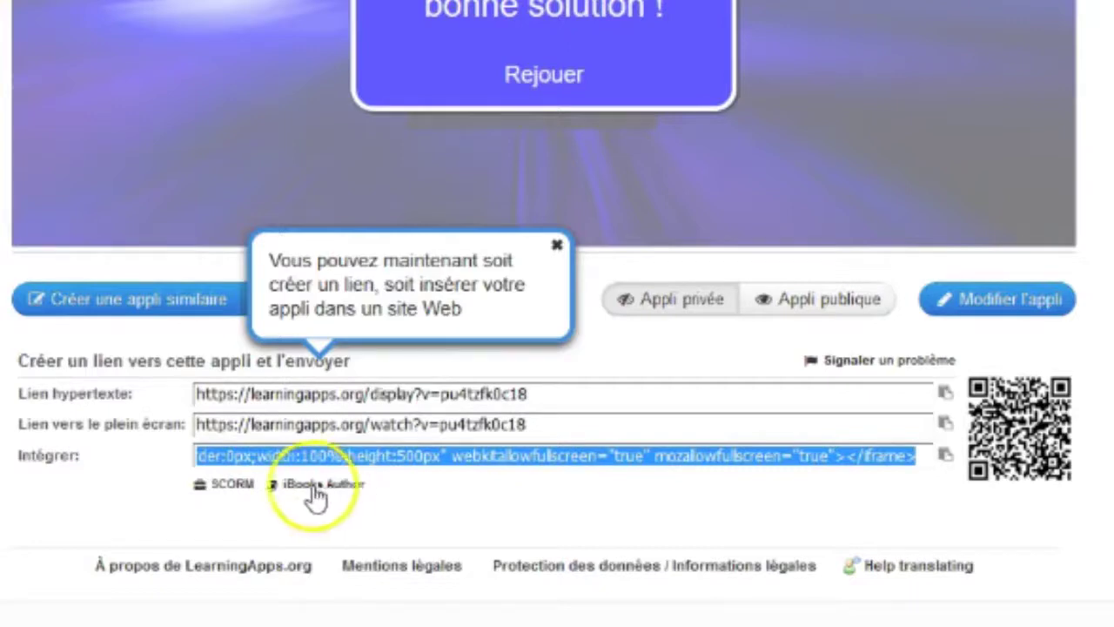
# - Export the millionaire app as a SCORM package and save LearningApp_SCORM_4843839.zip in the Bureau folder
pyautogui.click(236, 493)
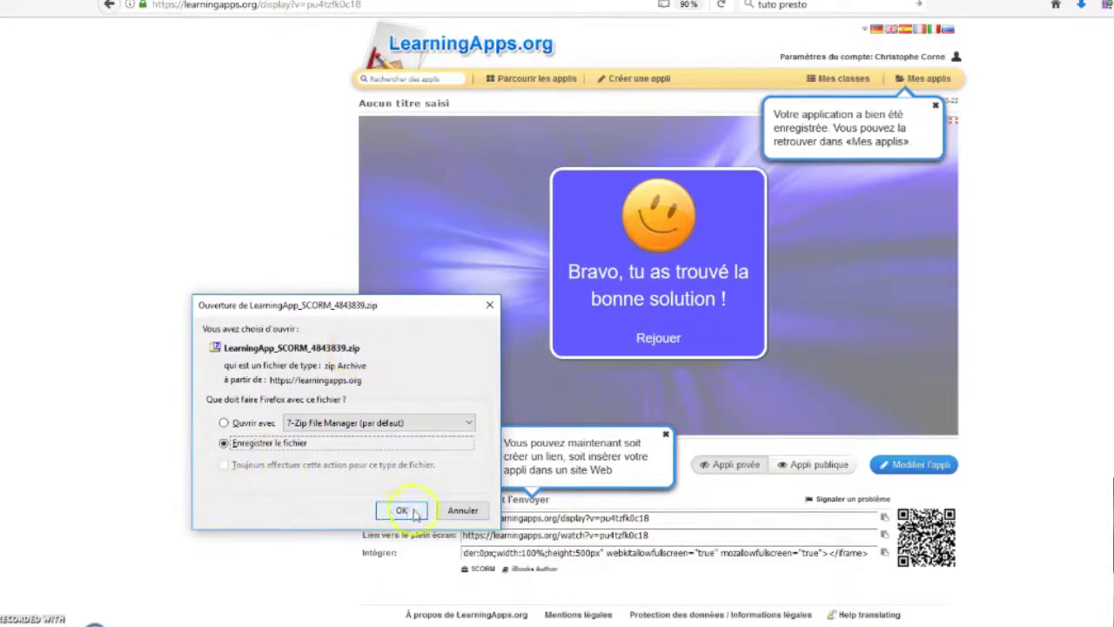
pyautogui.click(405, 509)
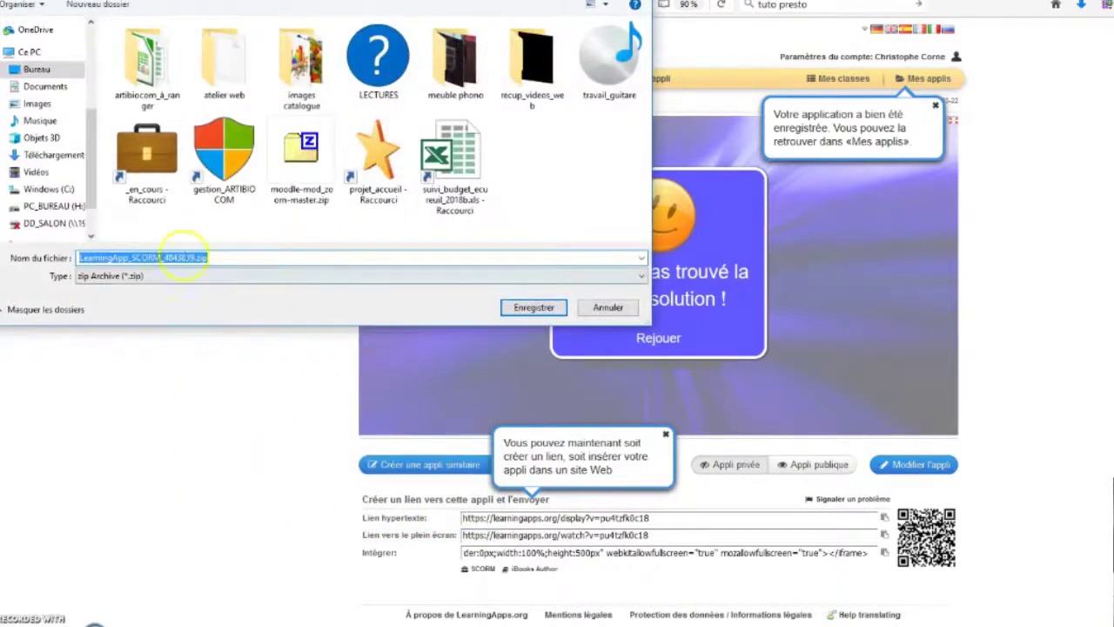
pyautogui.click(532, 308)
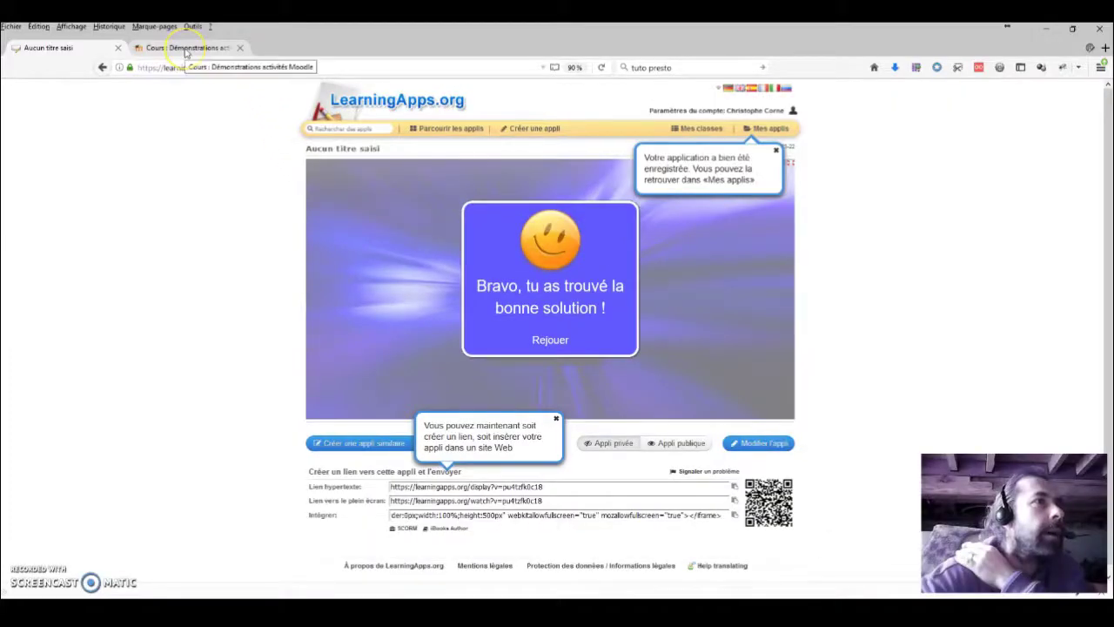
# - Switch to the Démonstrations activités Moodle course and review its activities, resources and annexes down to Quelques tests
pyautogui.click(186, 50)
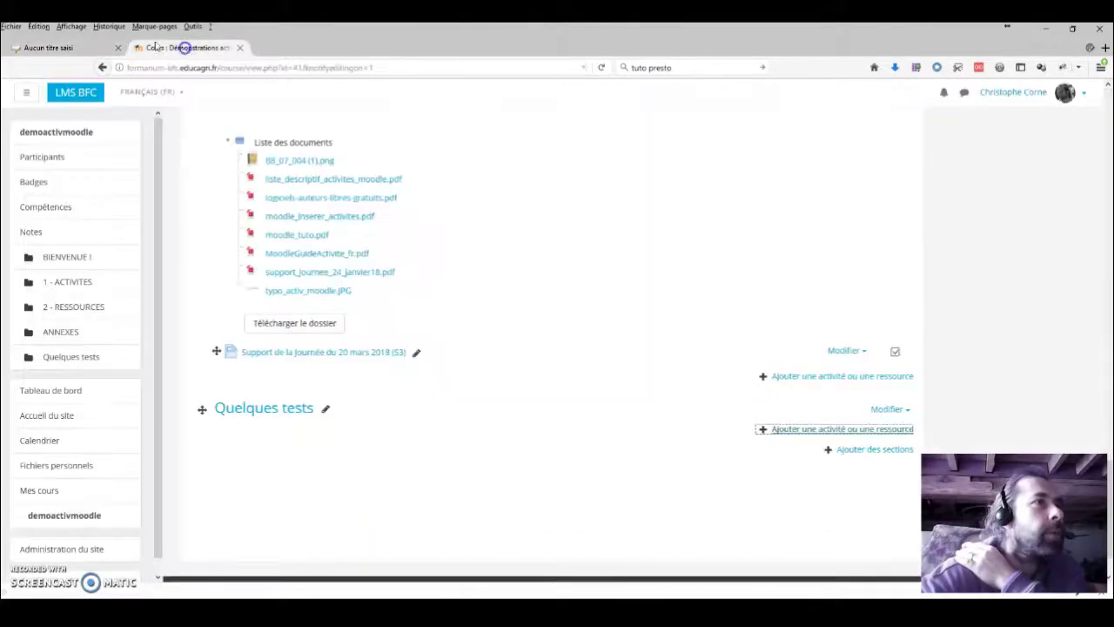
pyautogui.scroll(15, 538, 485)
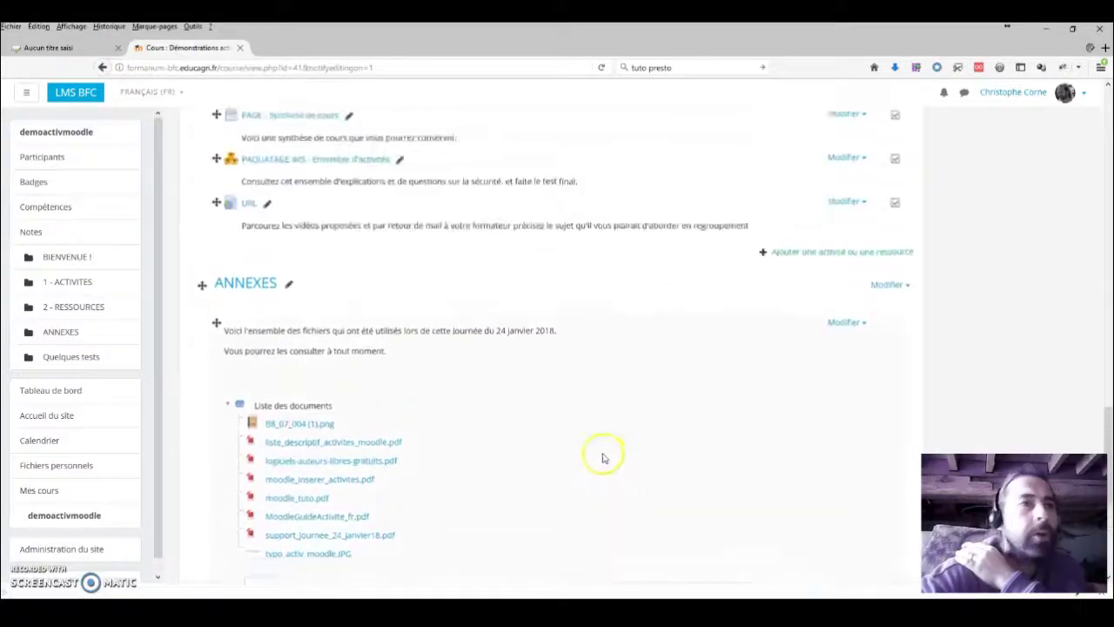
pyautogui.scroll(10, 555, 433)
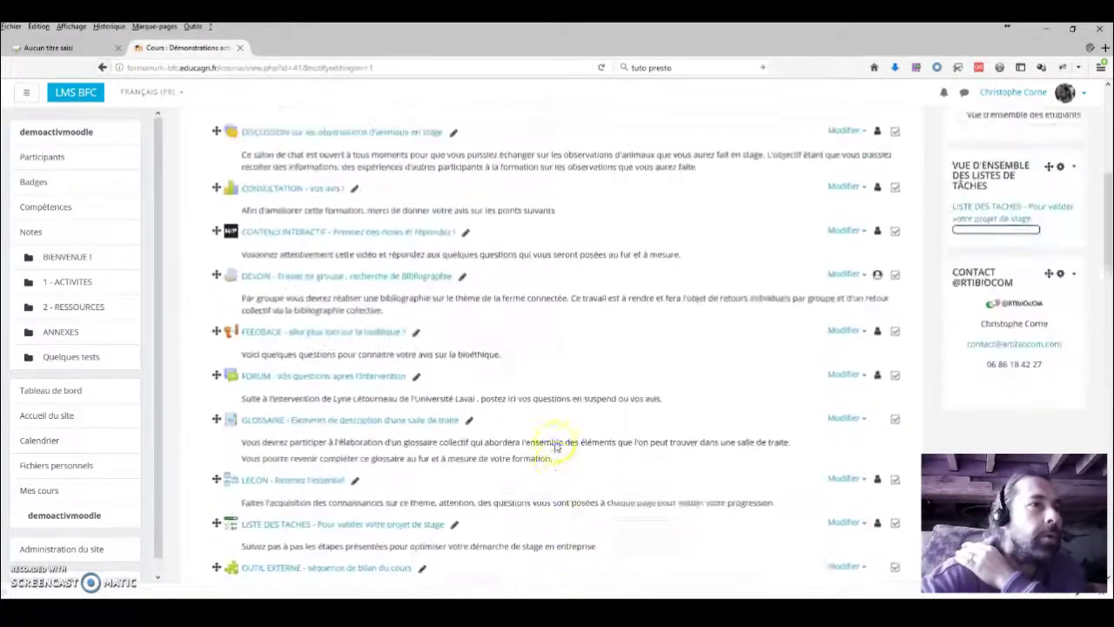
pyautogui.scroll(-2, 554, 442)
pyautogui.scroll(-15, 553, 447)
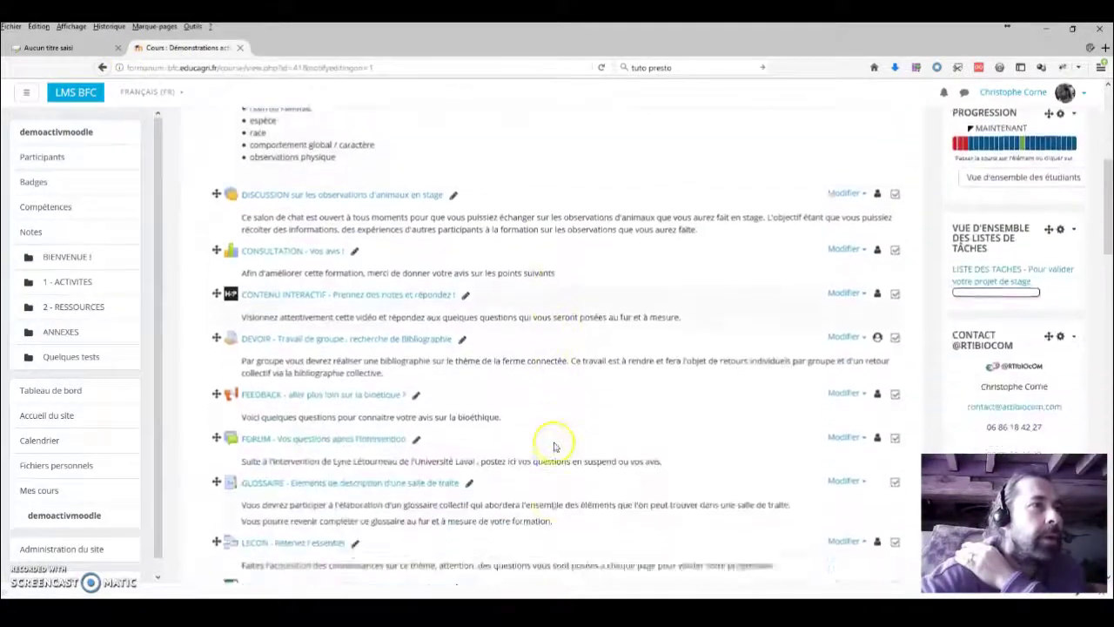
pyautogui.scroll(-1, 318, 288)
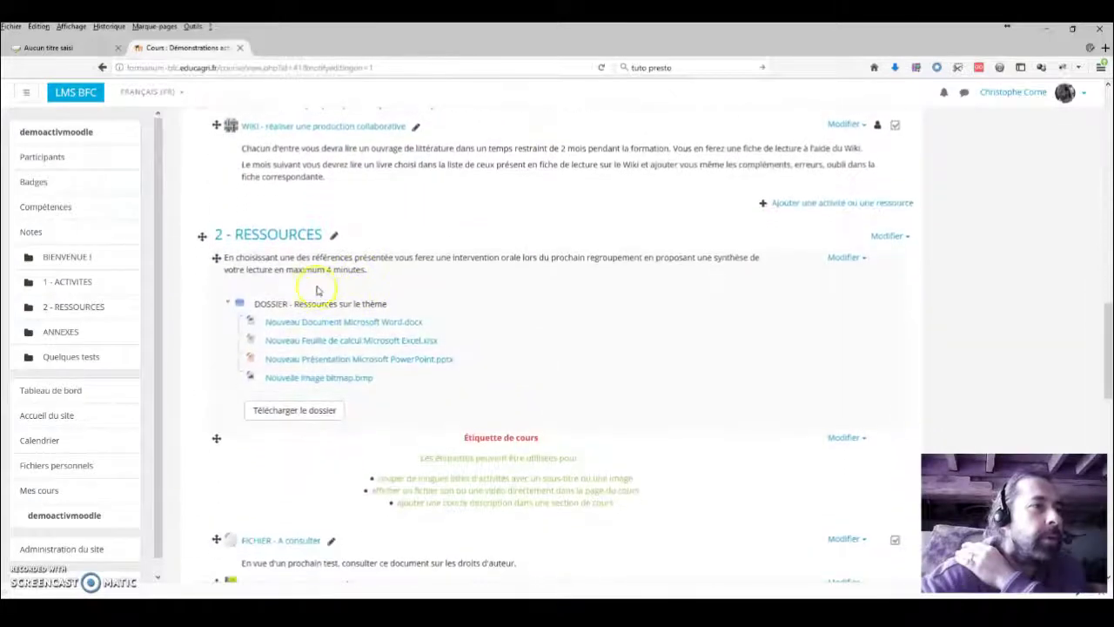
pyautogui.scroll(-3, 389, 464)
pyautogui.scroll(-10, 389, 464)
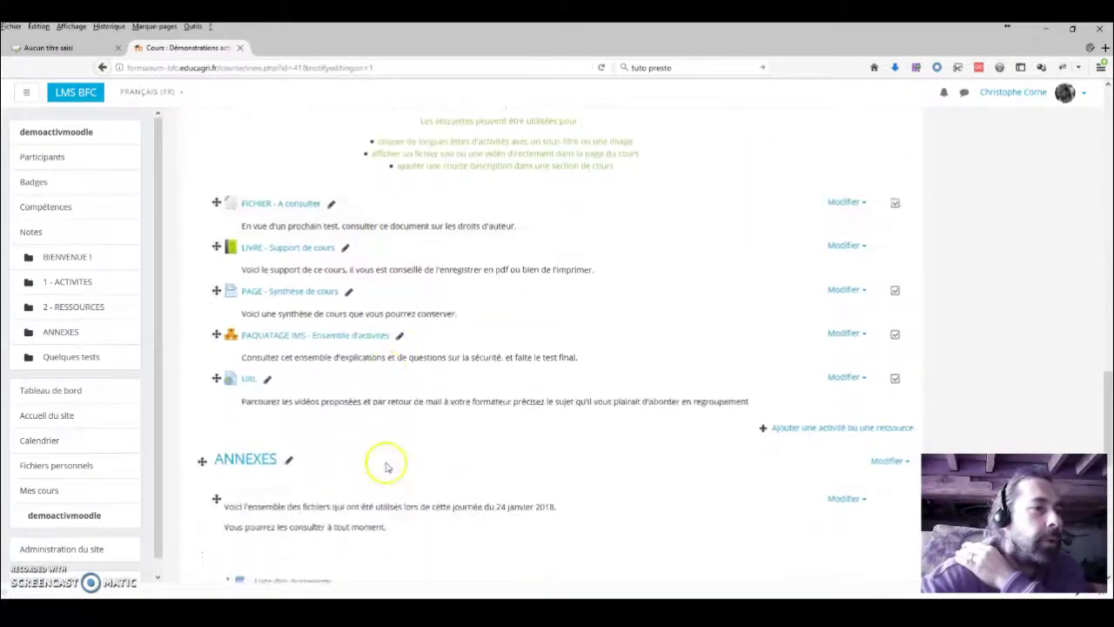
pyautogui.scroll(-2, 405, 473)
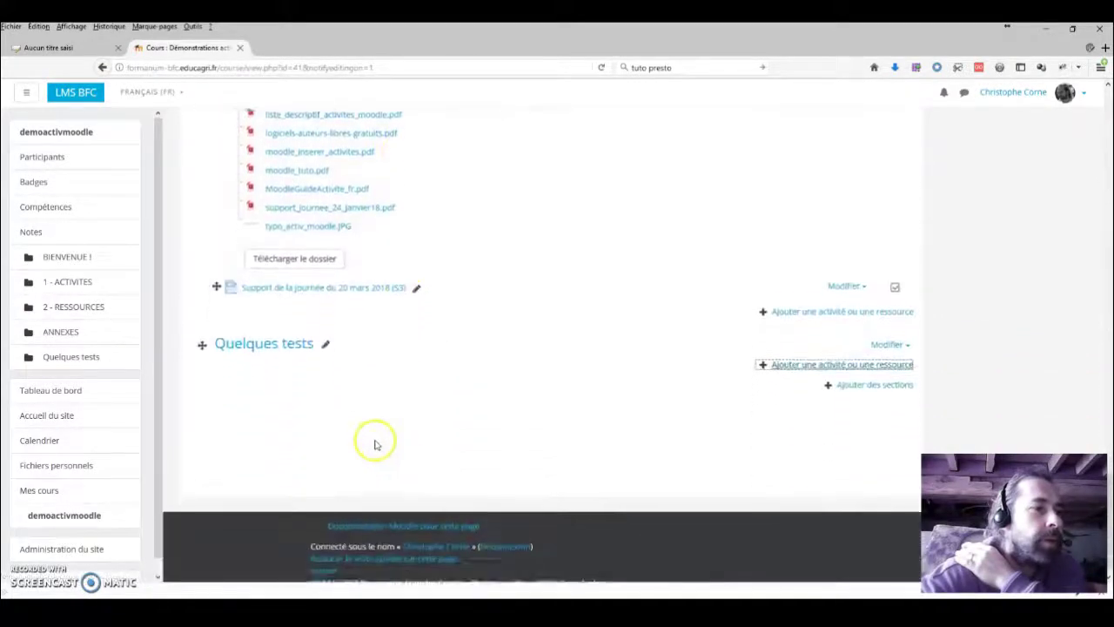
# - Add a Paquetage SCORM activity to the Quelques tests section
pyautogui.click(870, 351)
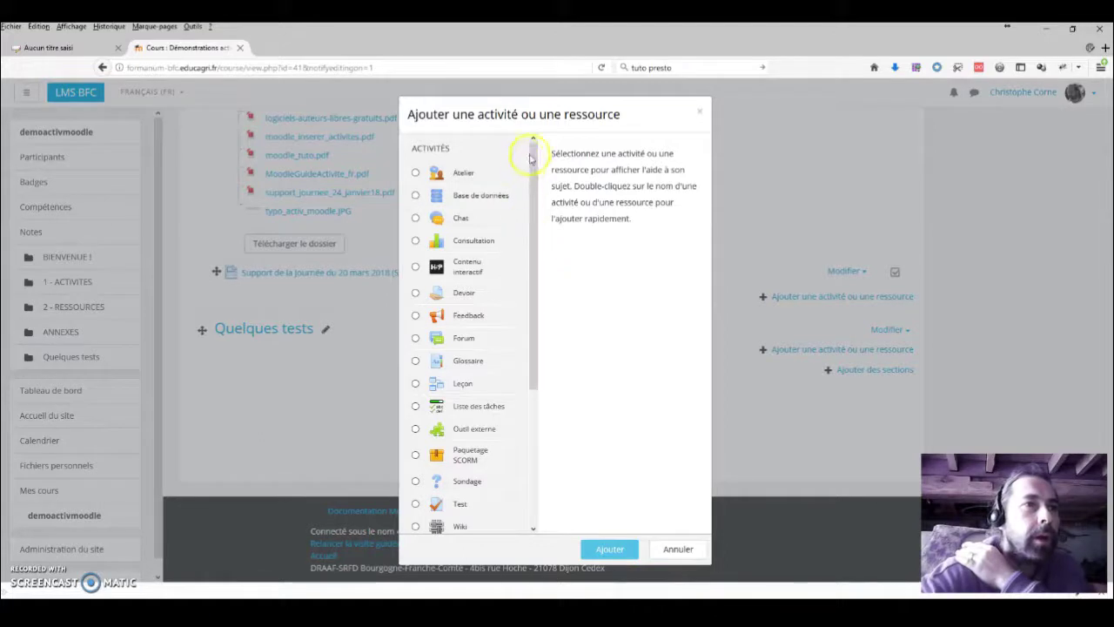
pyautogui.moveTo(531, 150); pyautogui.dragTo(531, 150)
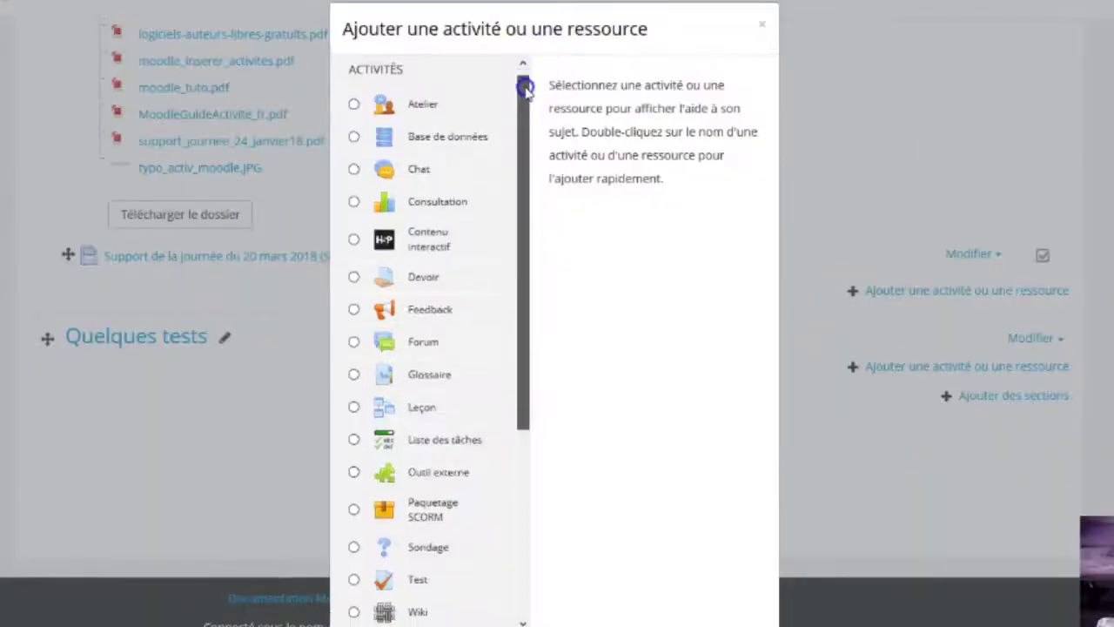
pyautogui.moveTo(524, 87); pyautogui.dragTo(508, 216)
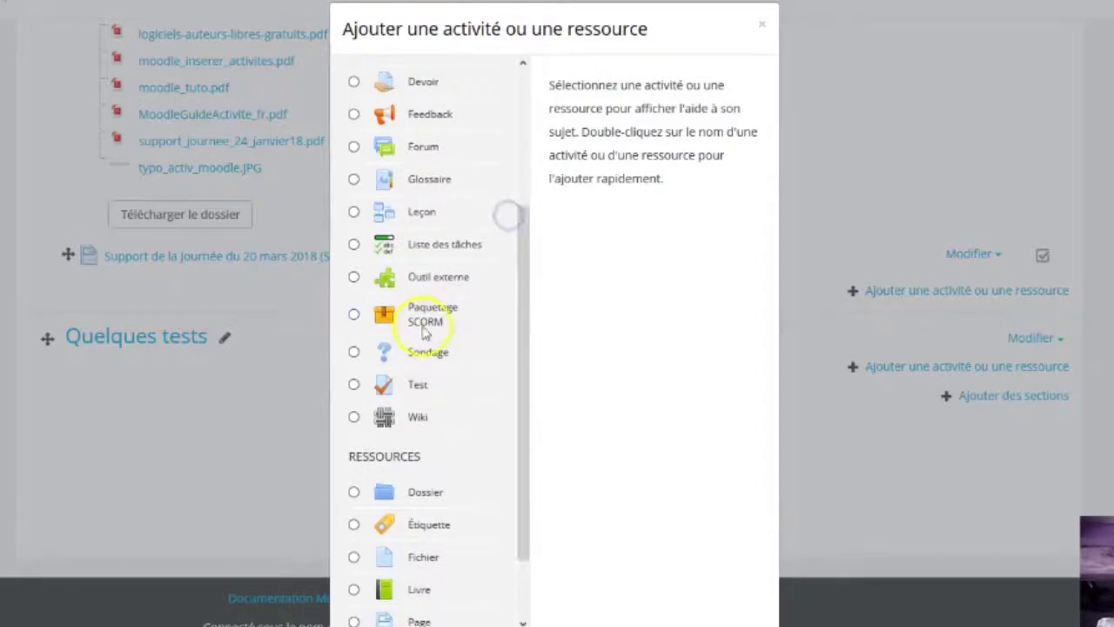
pyautogui.click(354, 313)
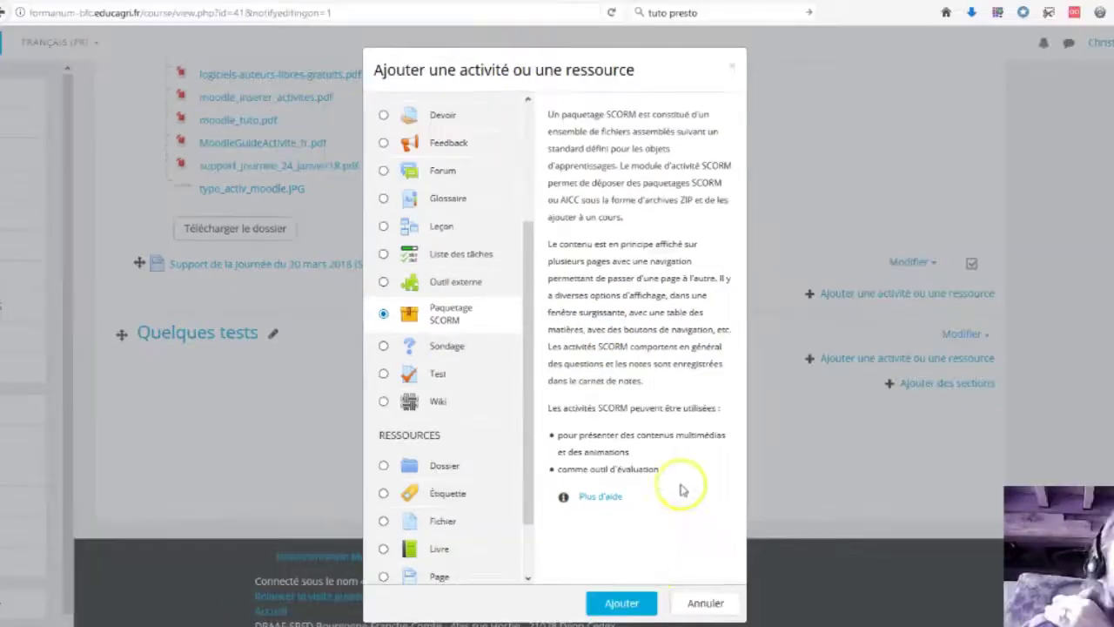
pyautogui.click(622, 601)
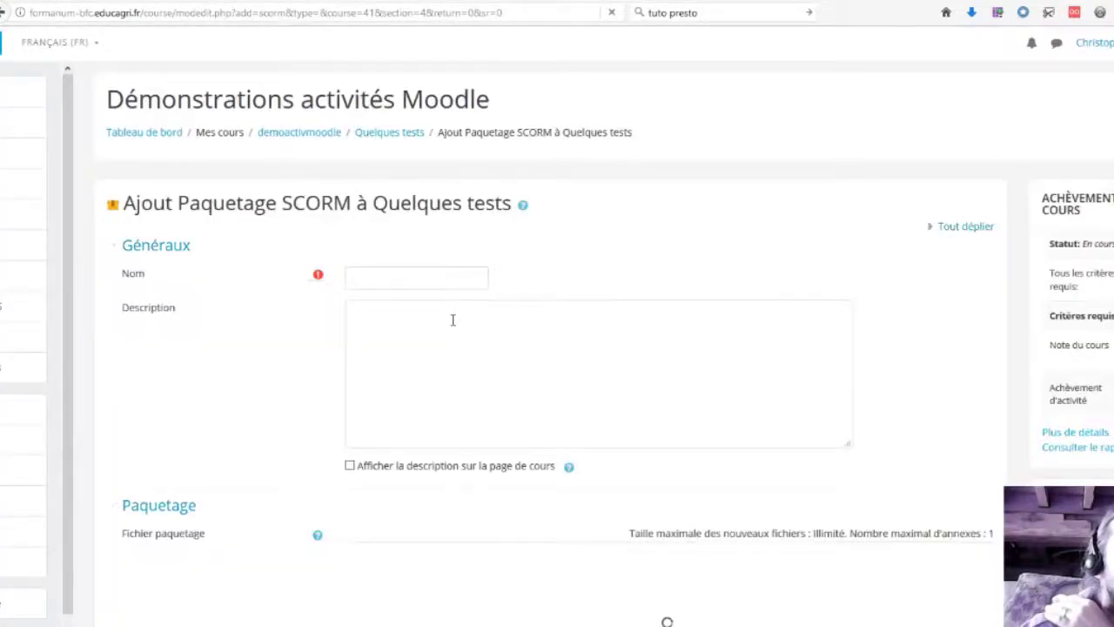
# - Name the SCORM activity Test Learning Apps
pyautogui.click(424, 278)
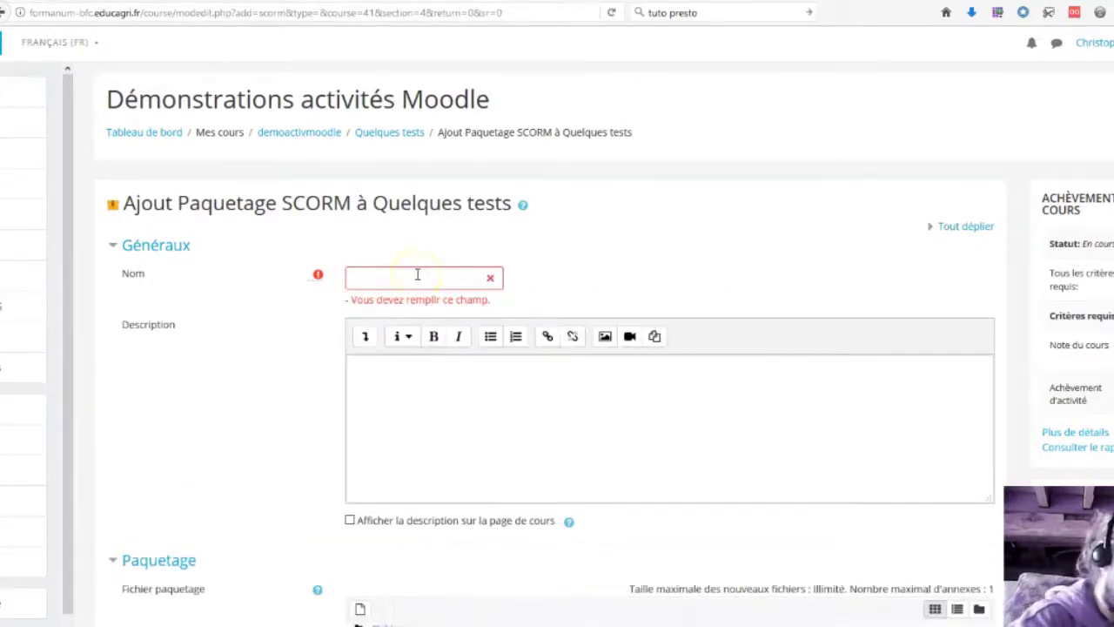
pyautogui.write('Test Learni')
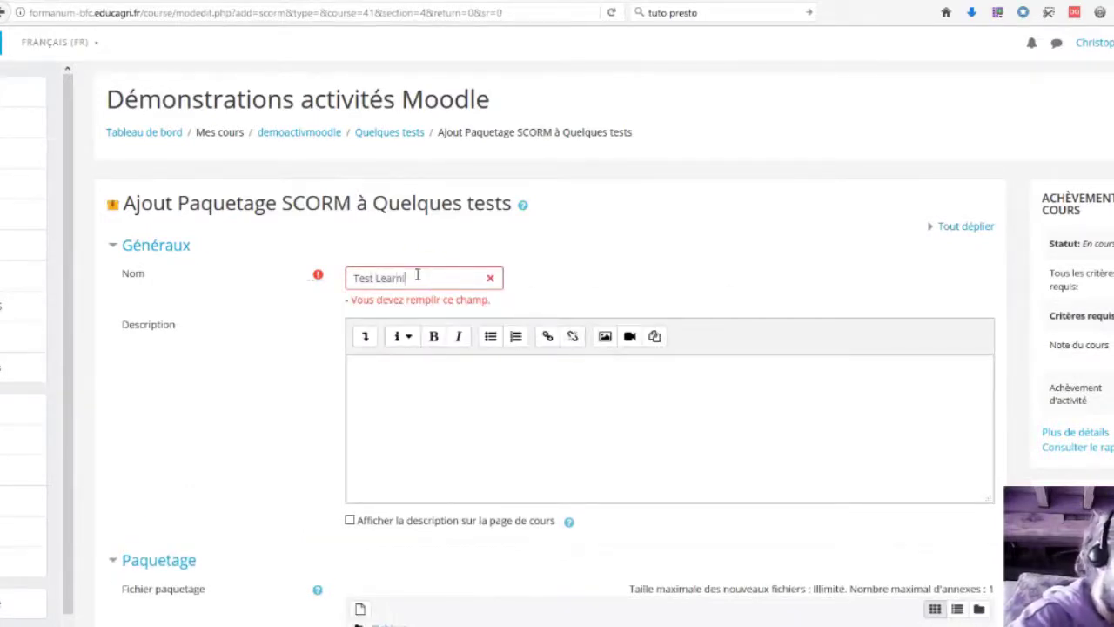
pyautogui.write('ng Apps')
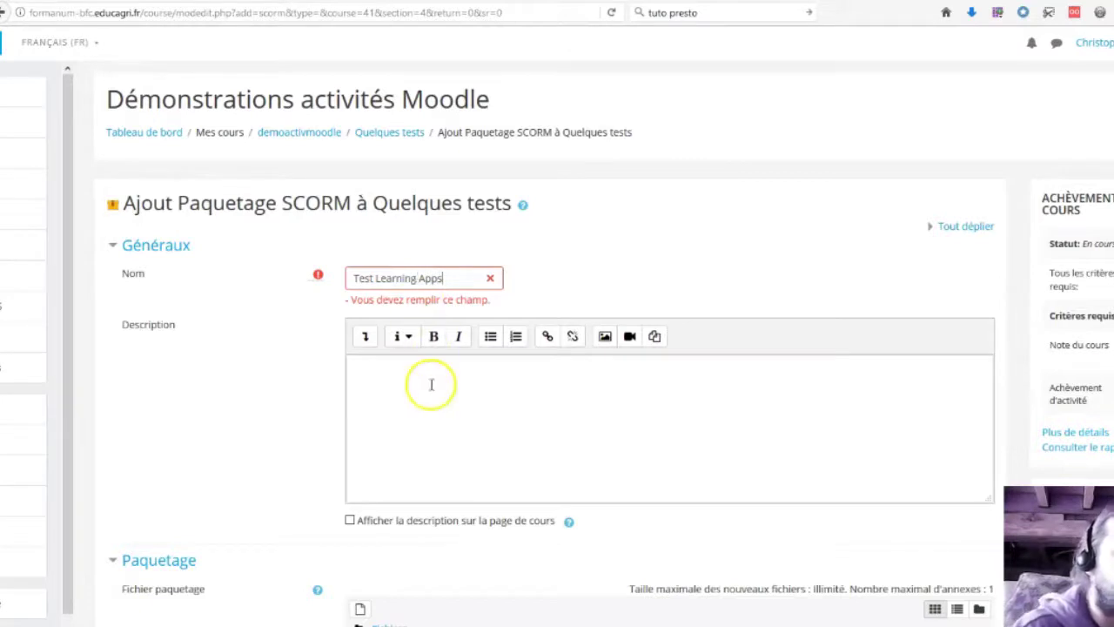
# - Enter the description "Test imbrication Learning Apps via Activité Packetage Scorm" and enable its display on the course page
pyautogui.click(430, 385)
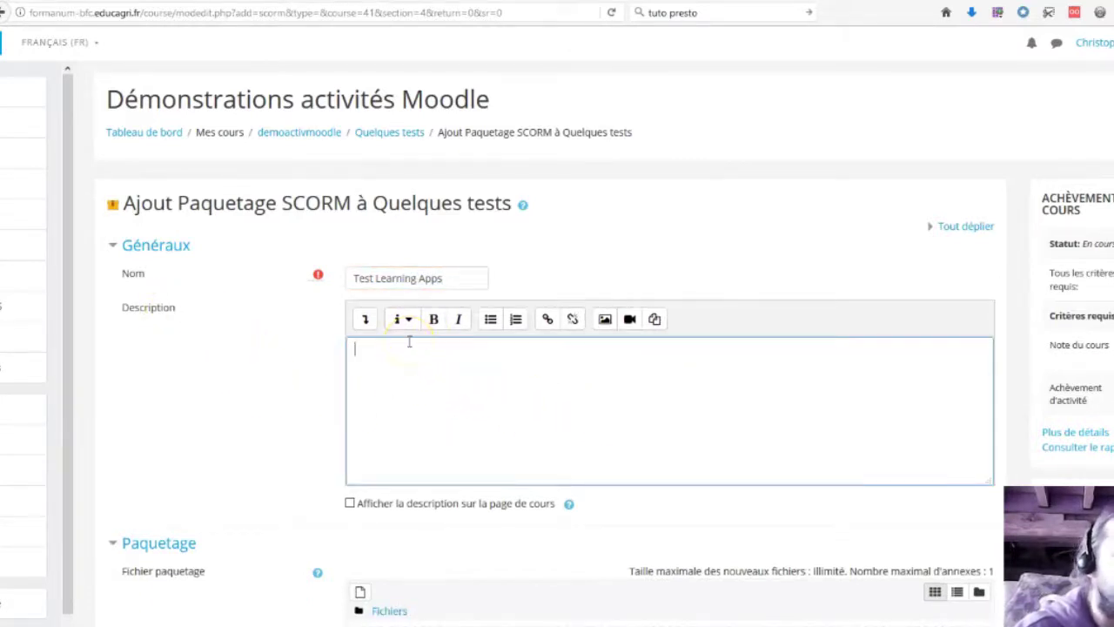
pyautogui.click(421, 370)
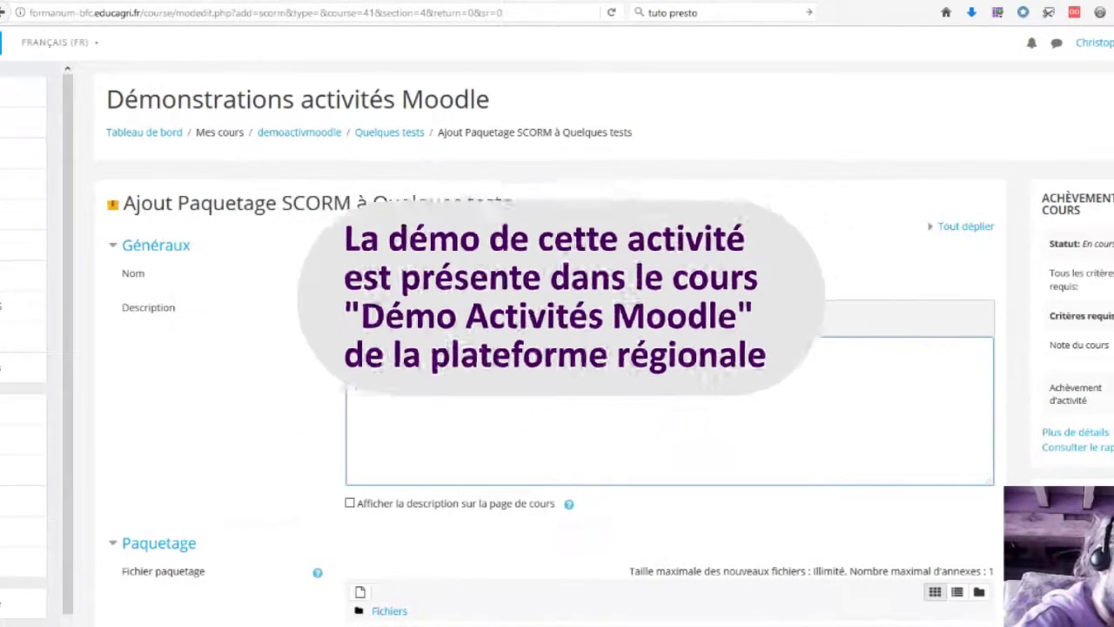
pyautogui.write('ning Apps')
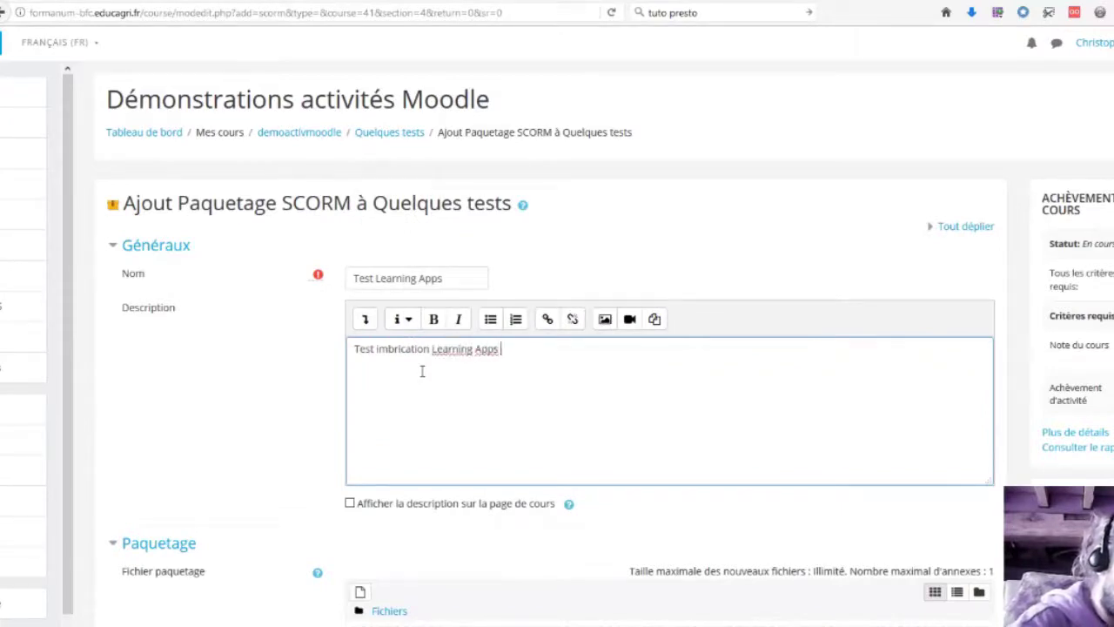
pyautogui.write(' via Acti')
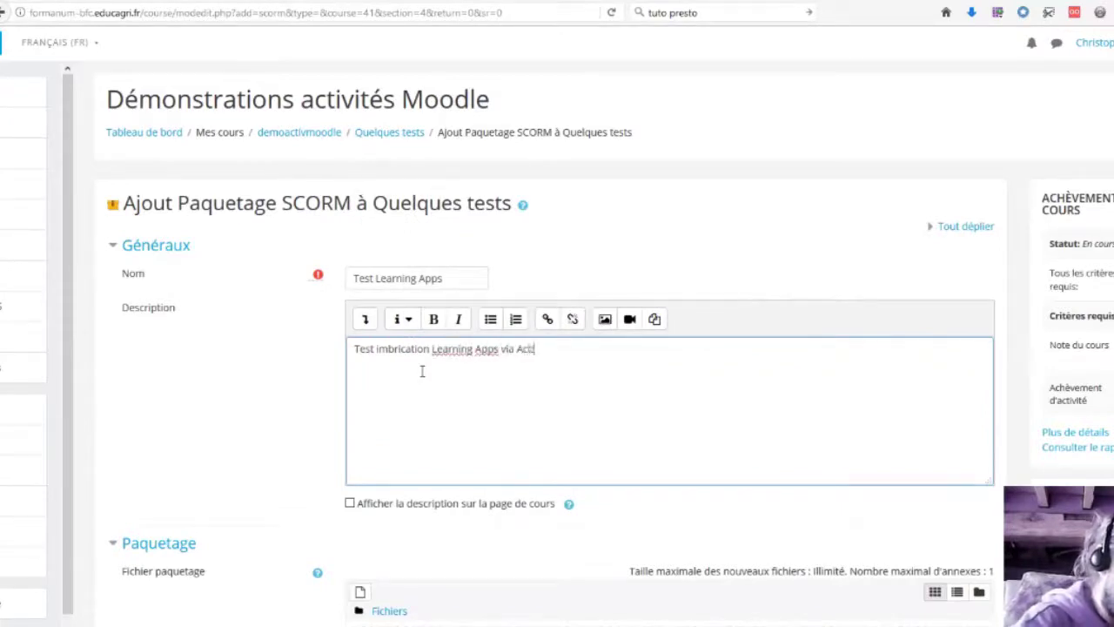
pyautogui.write('vité Pake')
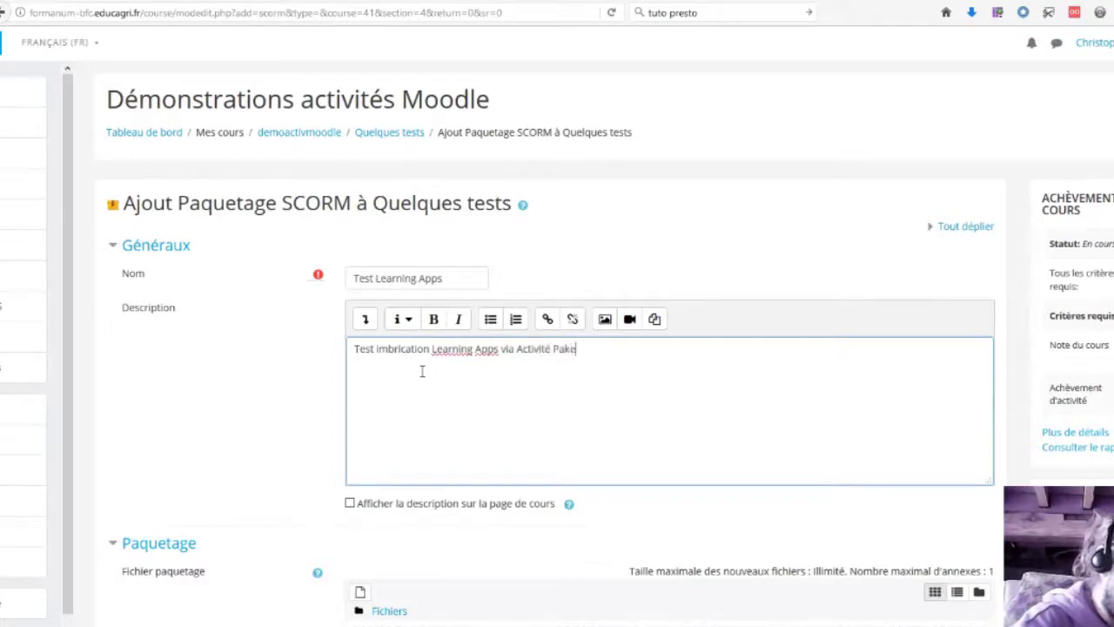
pyautogui.write('tage Scorm')
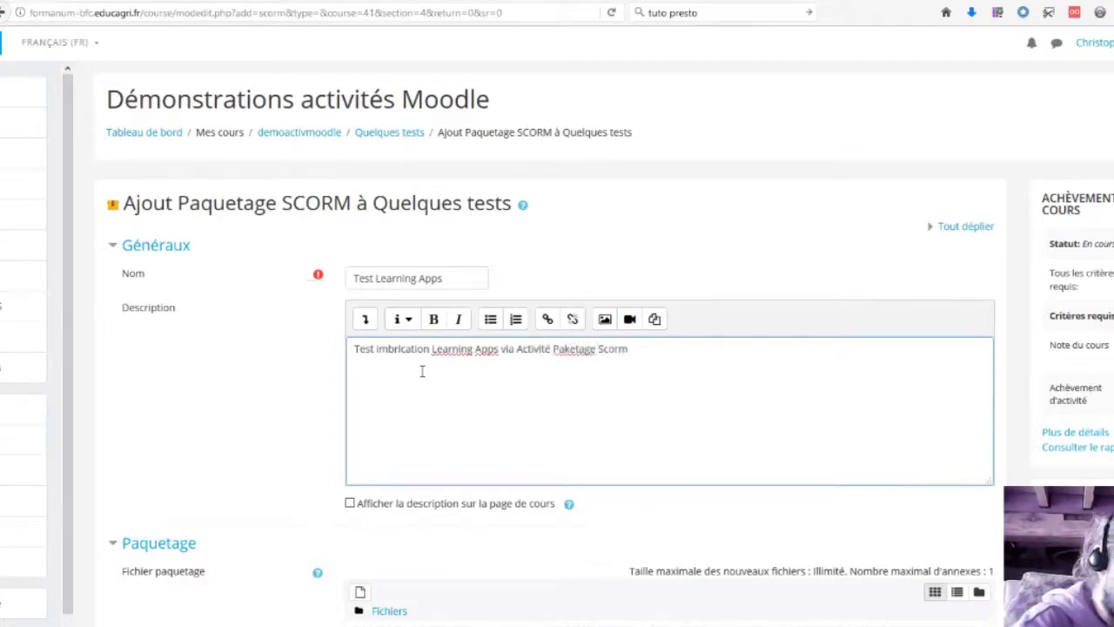
pyautogui.click(564, 351)
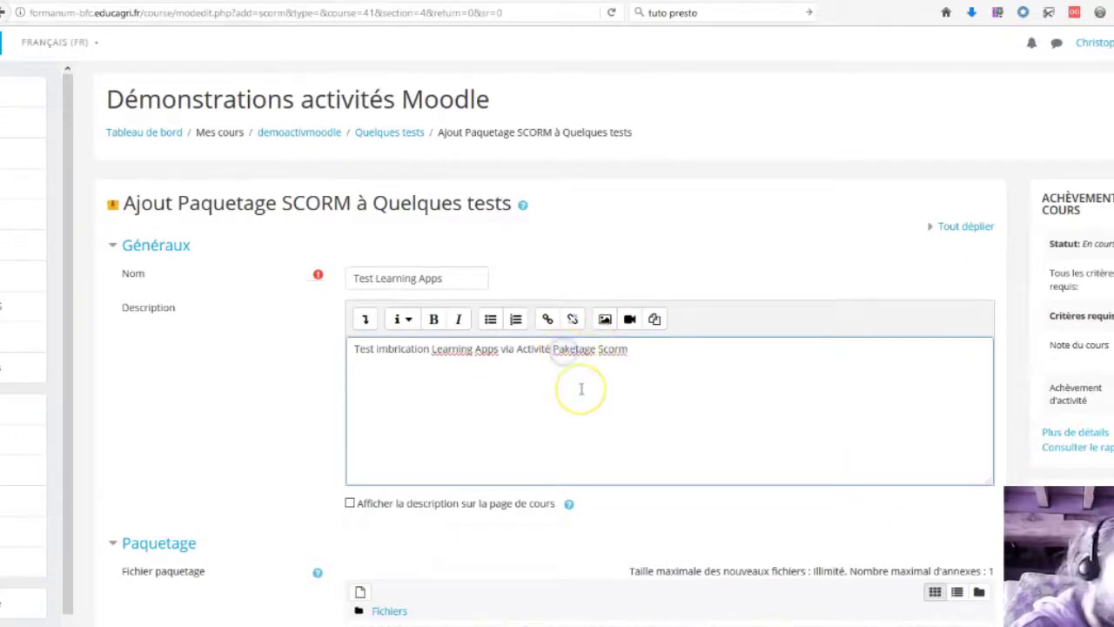
pyautogui.write('c')
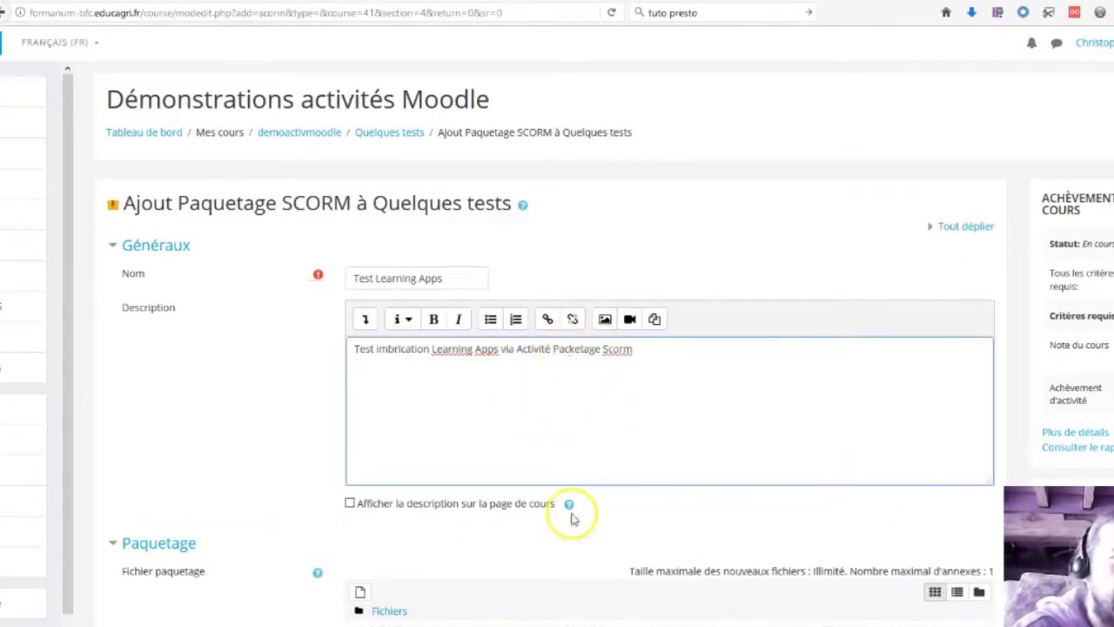
pyautogui.click(350, 504)
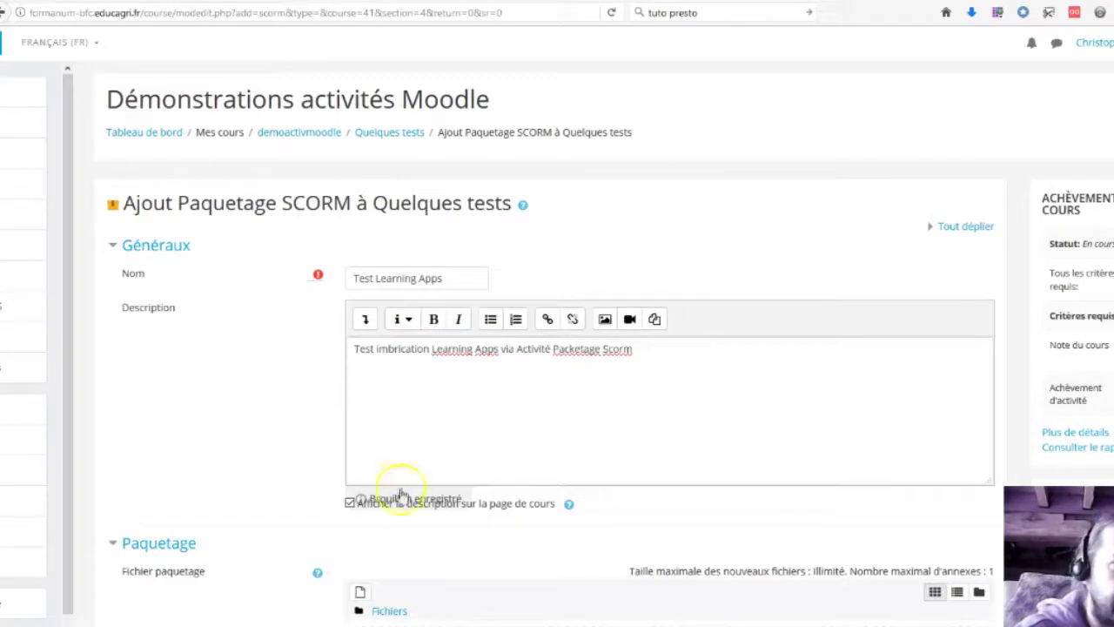
# - Upload LearningApp_SCORM_4843839.zip from the computer as the activity's package file
pyautogui.scroll(-3, 352, 579)
pyautogui.scroll(-5, 352, 580)
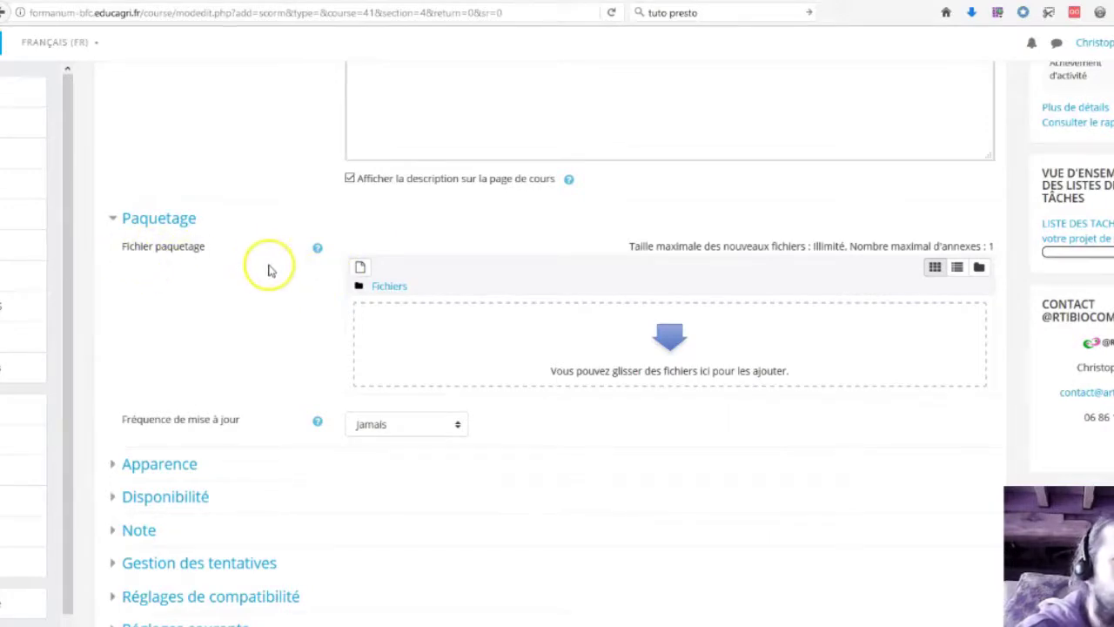
pyautogui.click(360, 268)
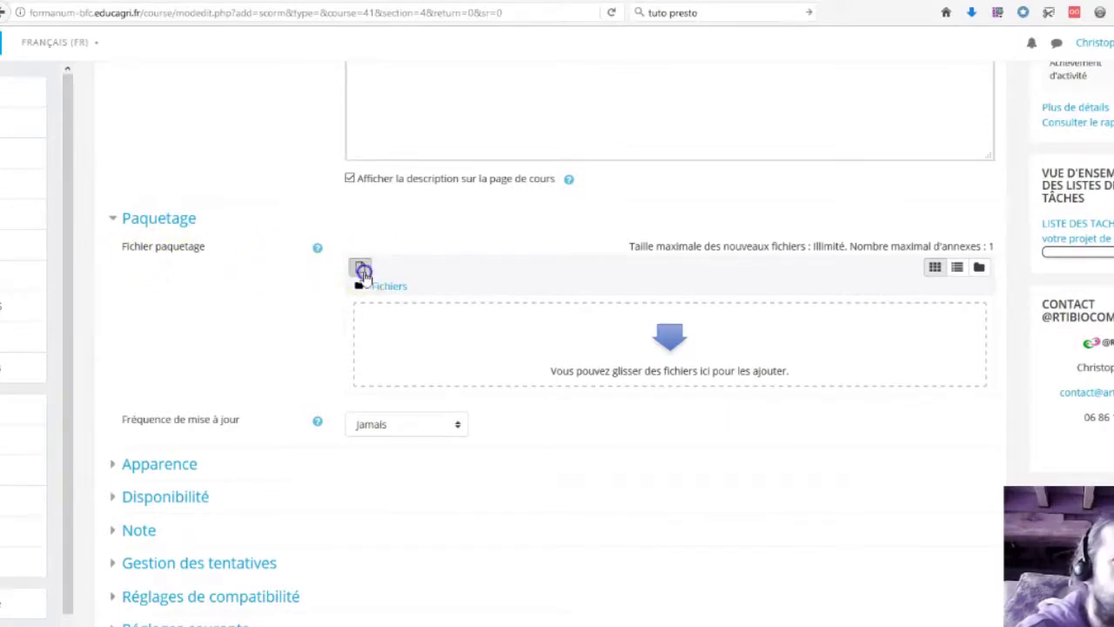
pyautogui.click(362, 266)
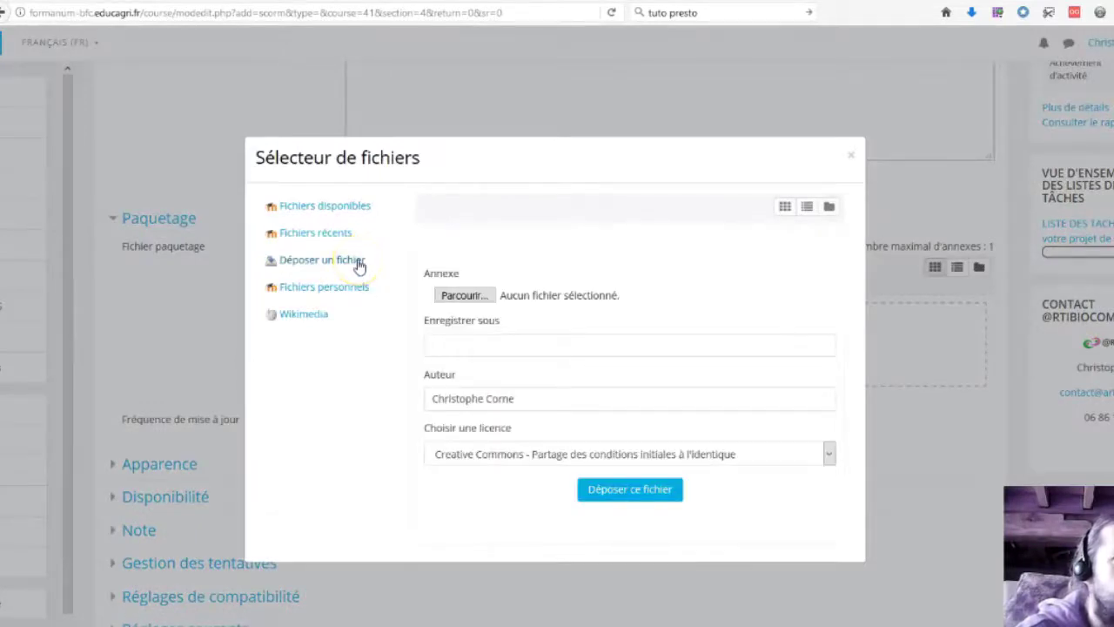
pyautogui.click(484, 298)
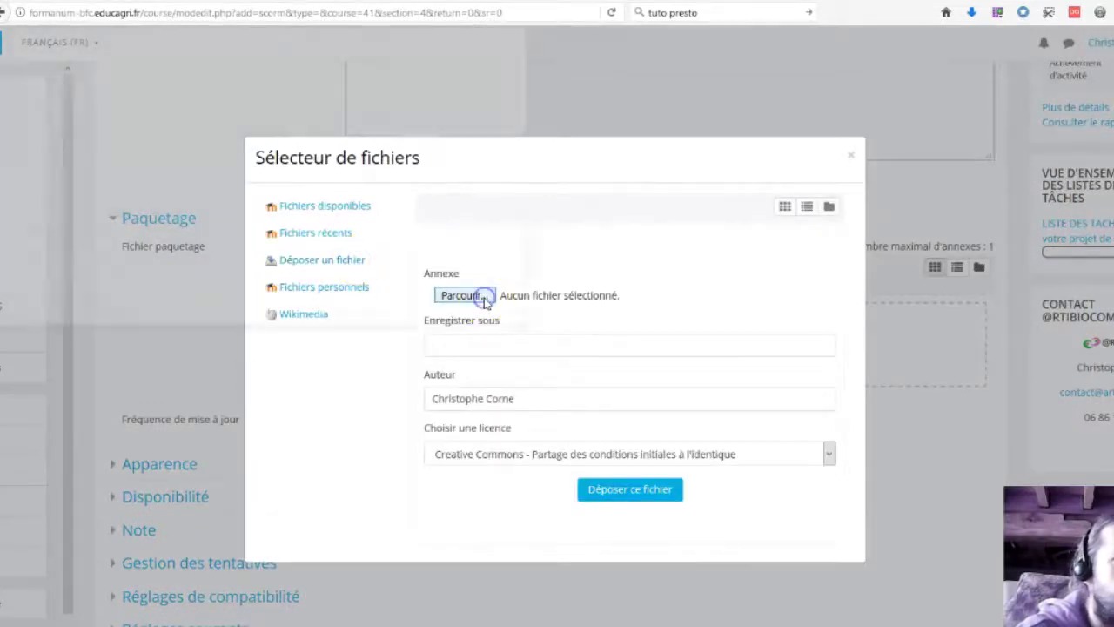
pyautogui.scroll(-1, 417, 222)
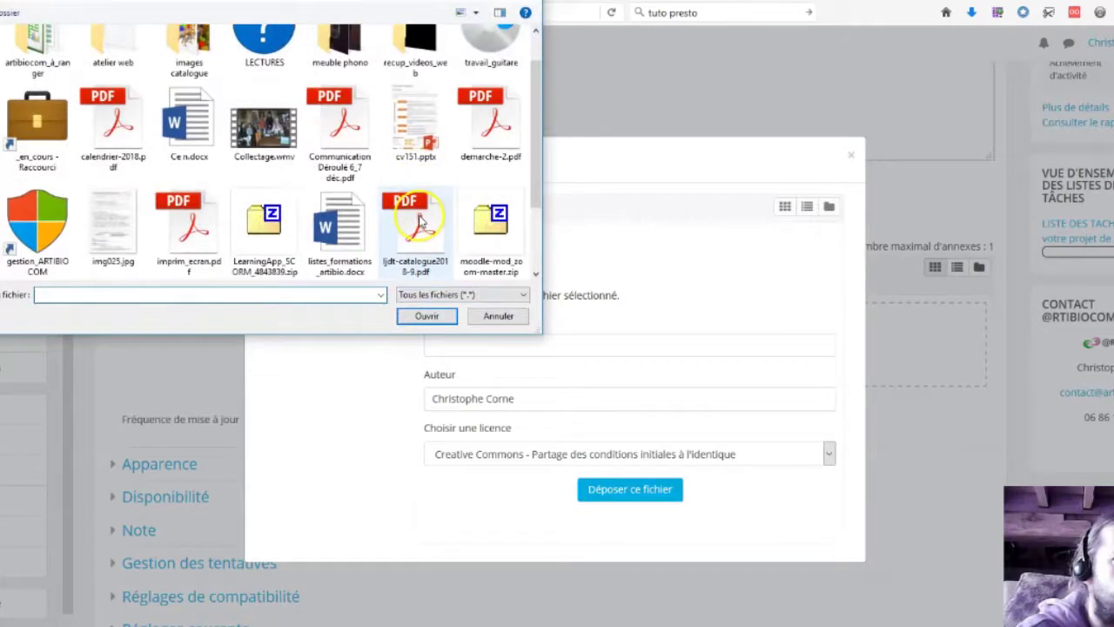
pyautogui.click(252, 235)
pyautogui.click(421, 317)
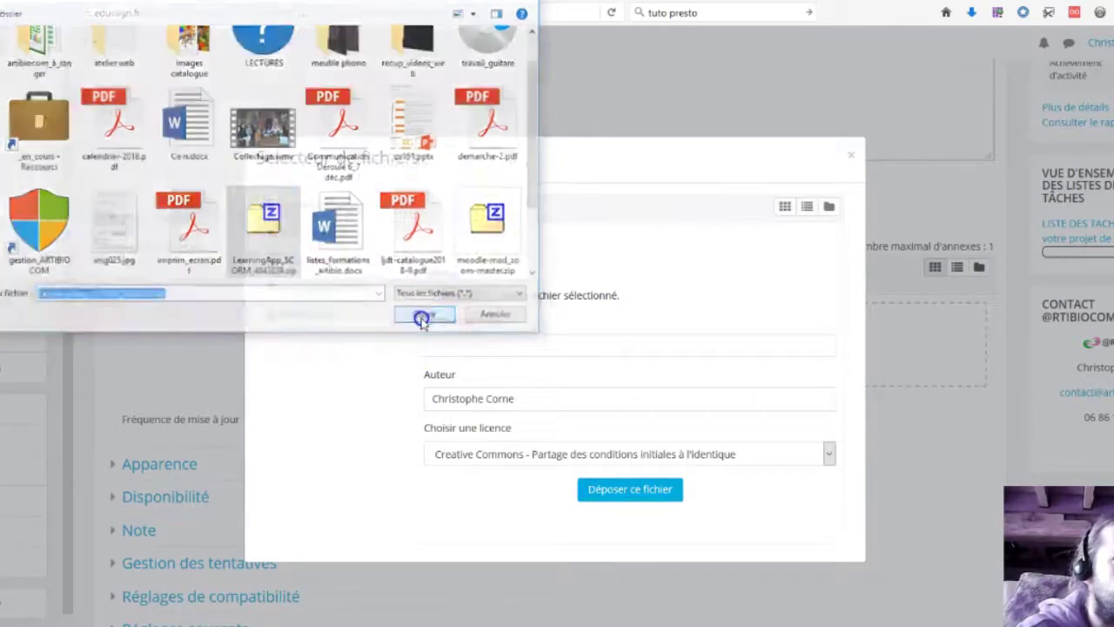
pyautogui.click(618, 490)
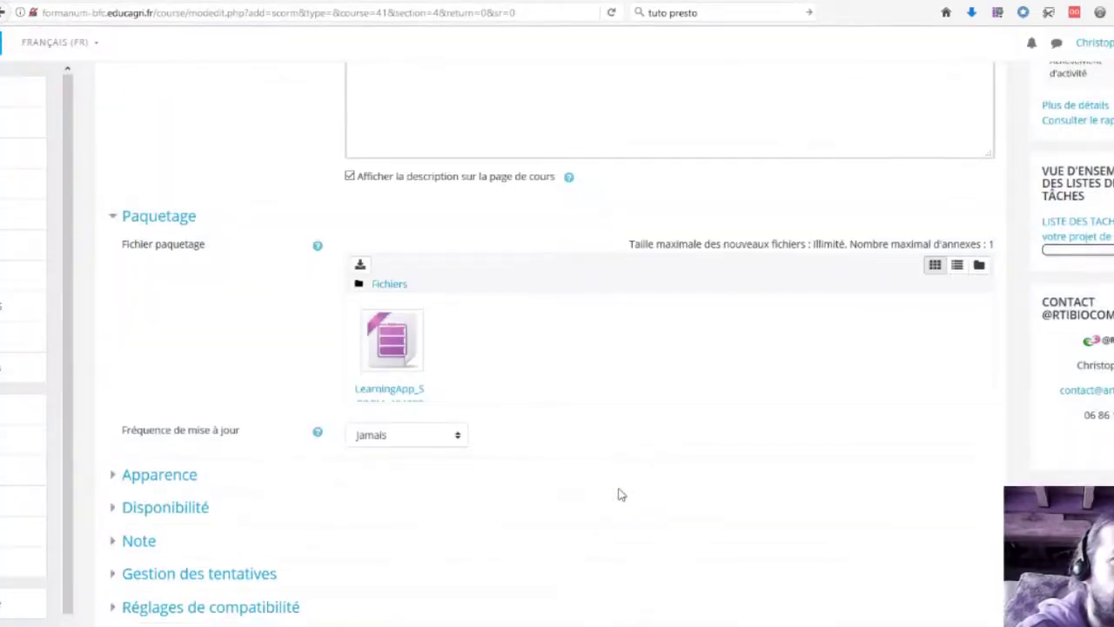
# - Save and display the SCORM activity, and highlight its attempt and grading information
pyautogui.scroll(-3, 621, 494)
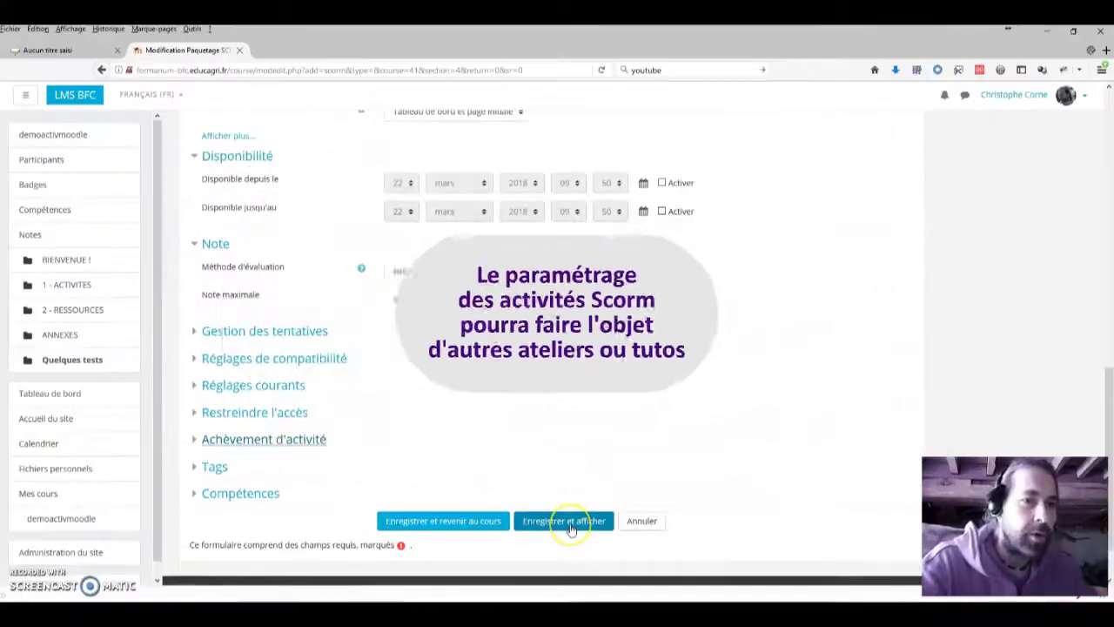
pyautogui.click(571, 530)
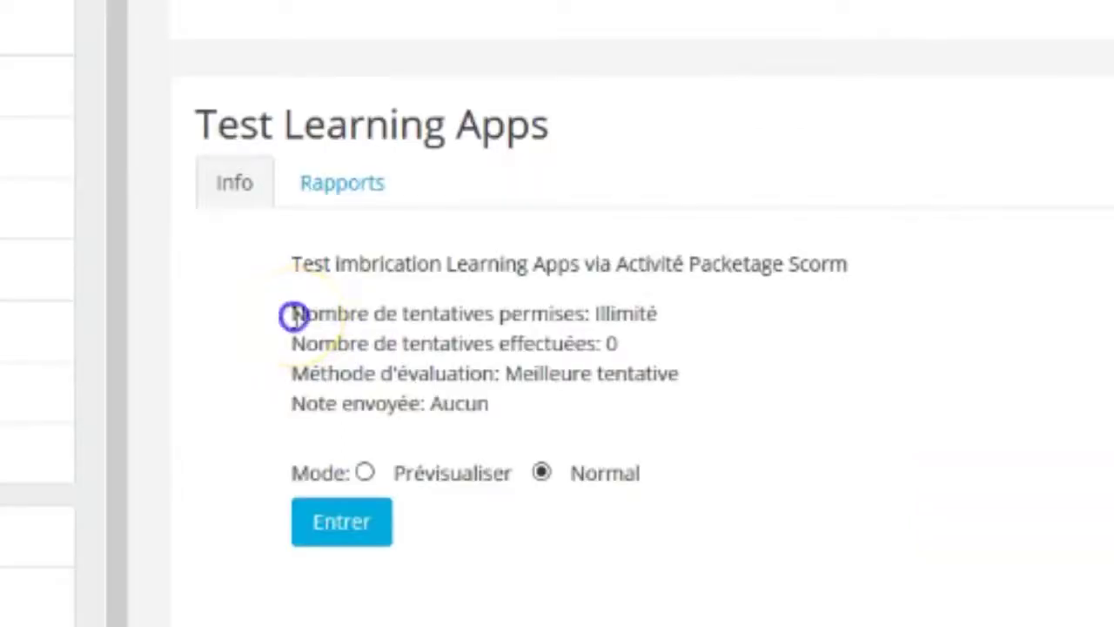
pyautogui.moveTo(293, 315); pyautogui.dragTo(707, 390)
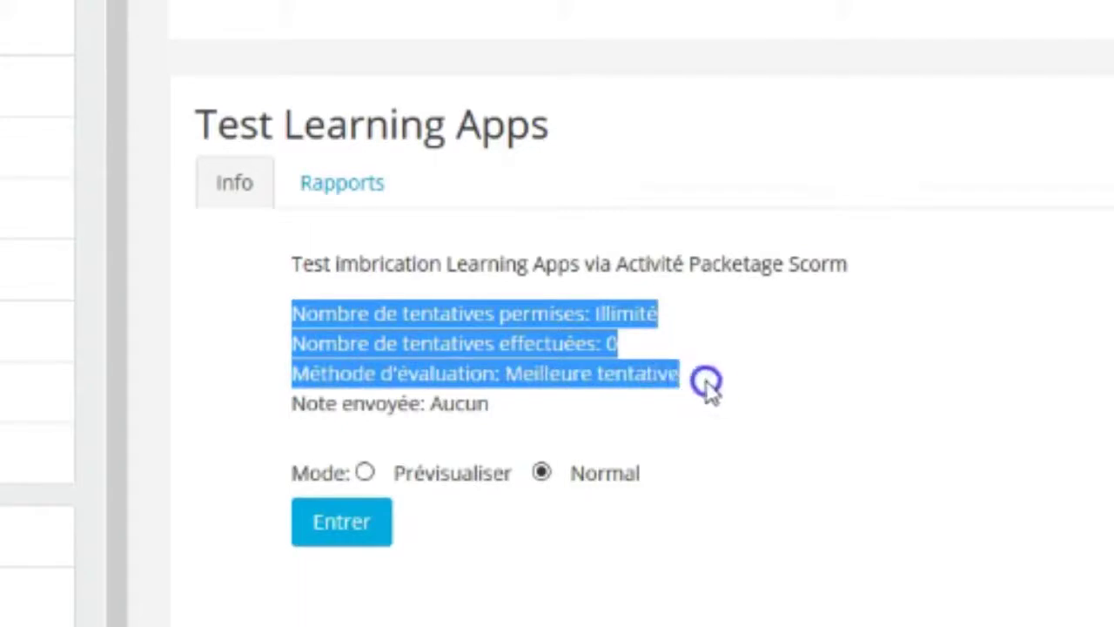
pyautogui.click(420, 409)
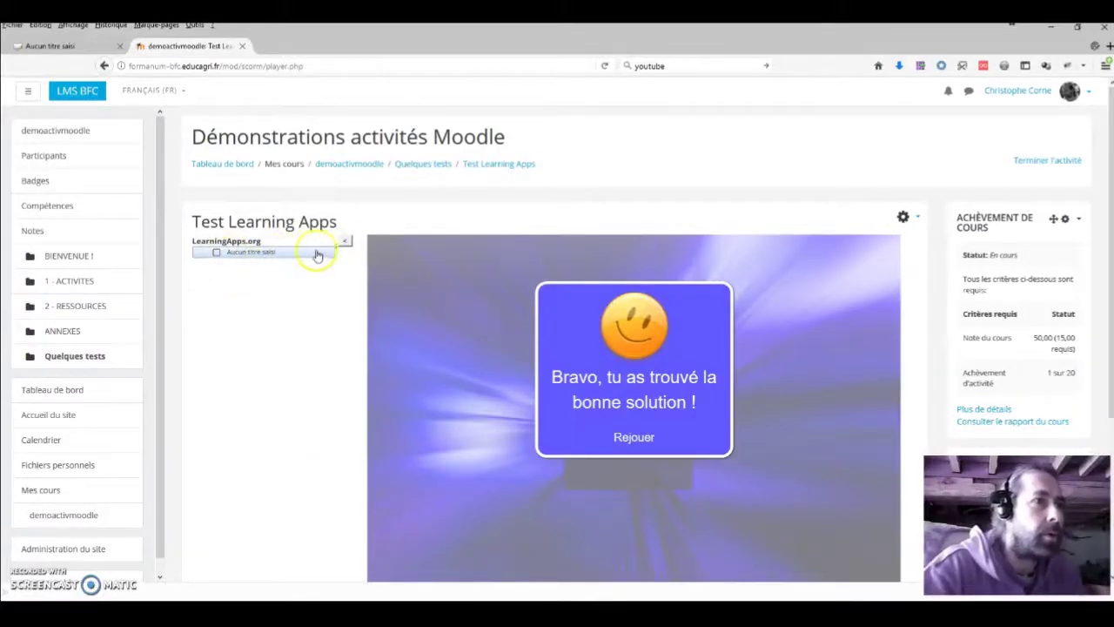
# - Hide the SCORM player's content navigation and examine how the millionaire quiz displays inside the Moodle activity
pyautogui.click(250, 261)
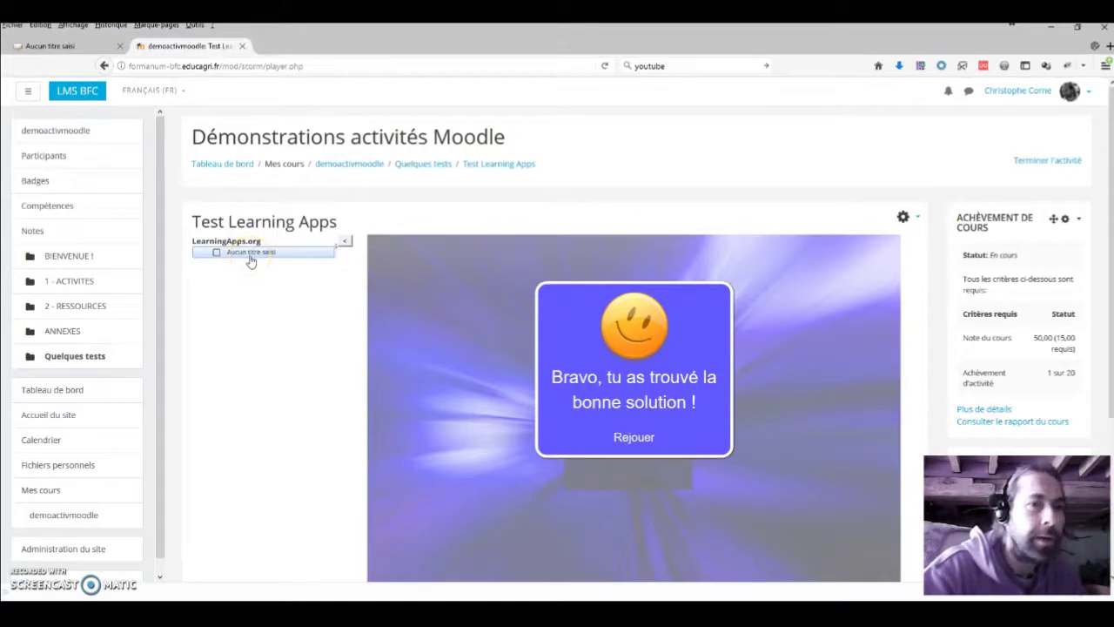
pyautogui.click(265, 255)
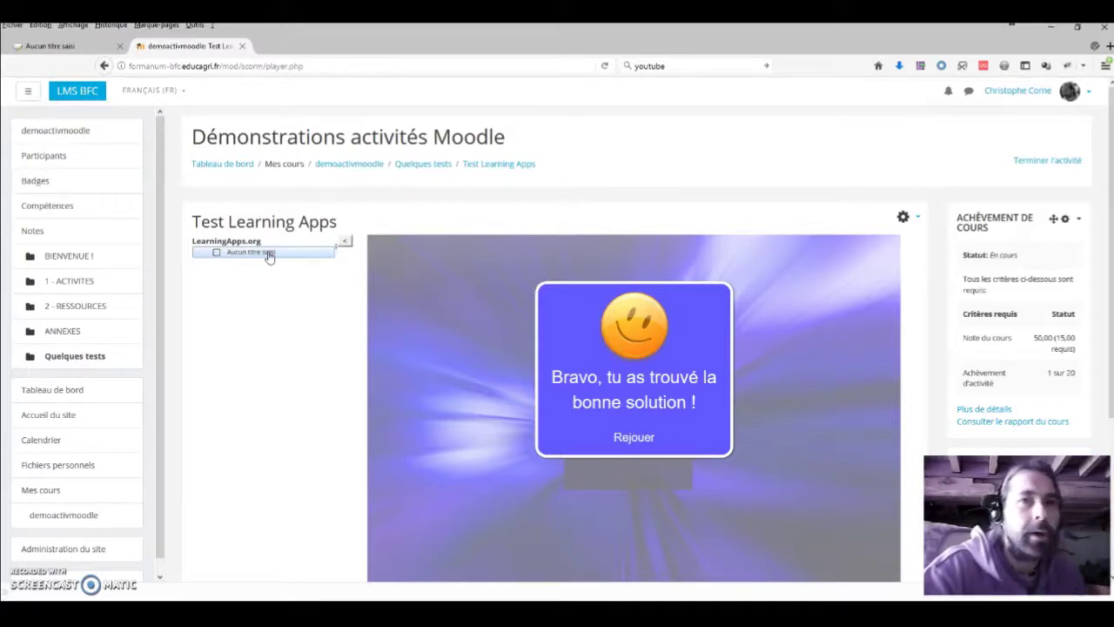
pyautogui.click(345, 241)
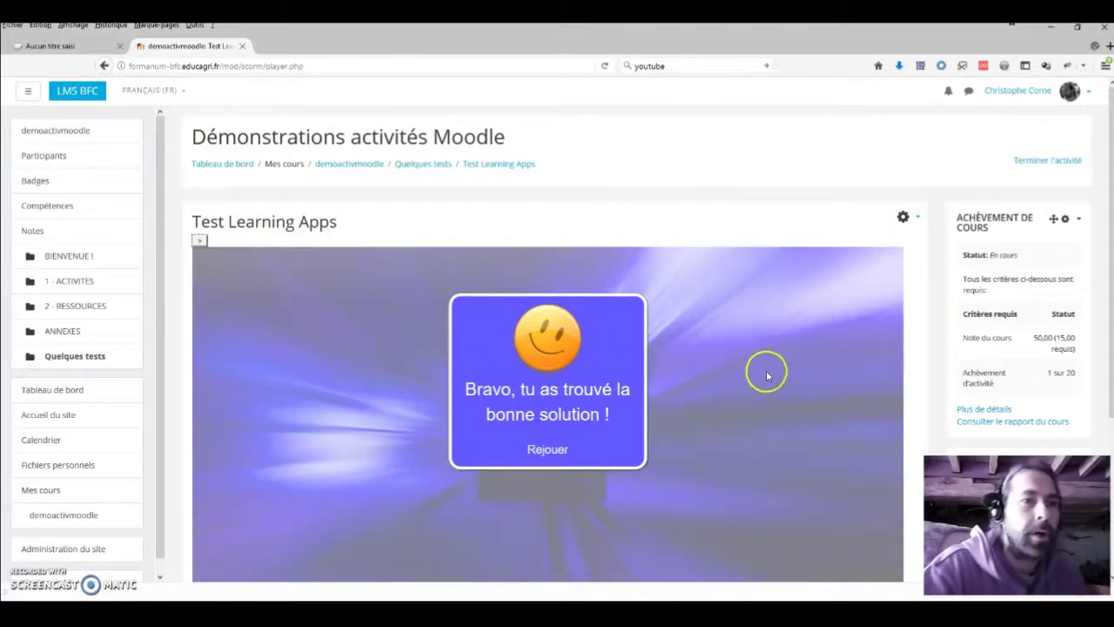
pyautogui.scroll(-5, 758, 423)
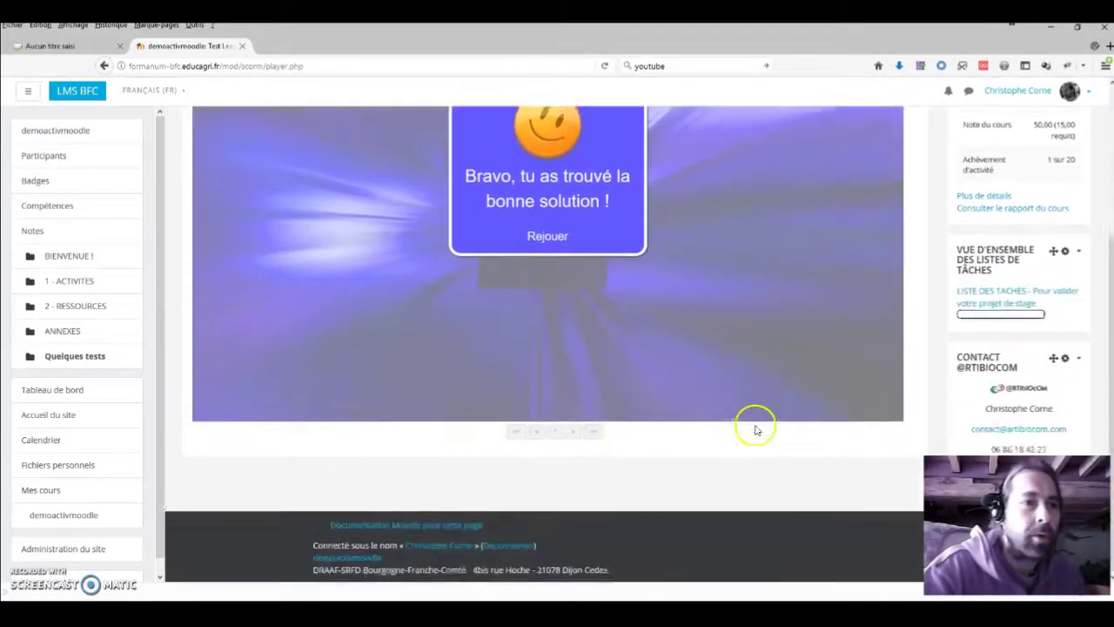
pyautogui.scroll(5, 755, 429)
pyautogui.click(527, 428)
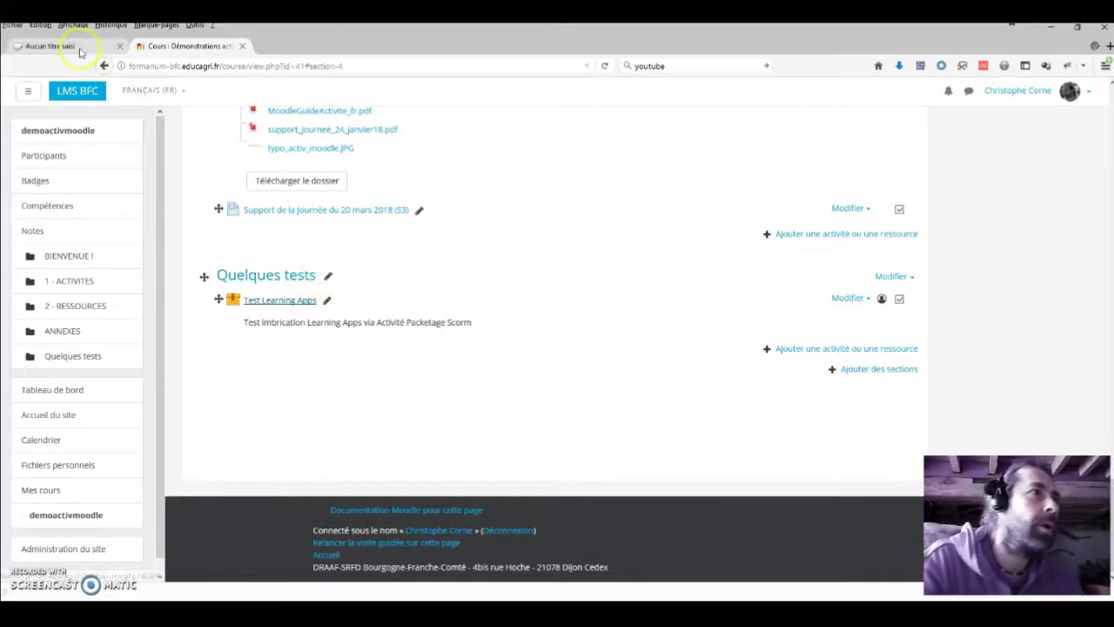
# - Switch to LearningApps and browse the templates offered for creating a new app
pyautogui.click(41, 49)
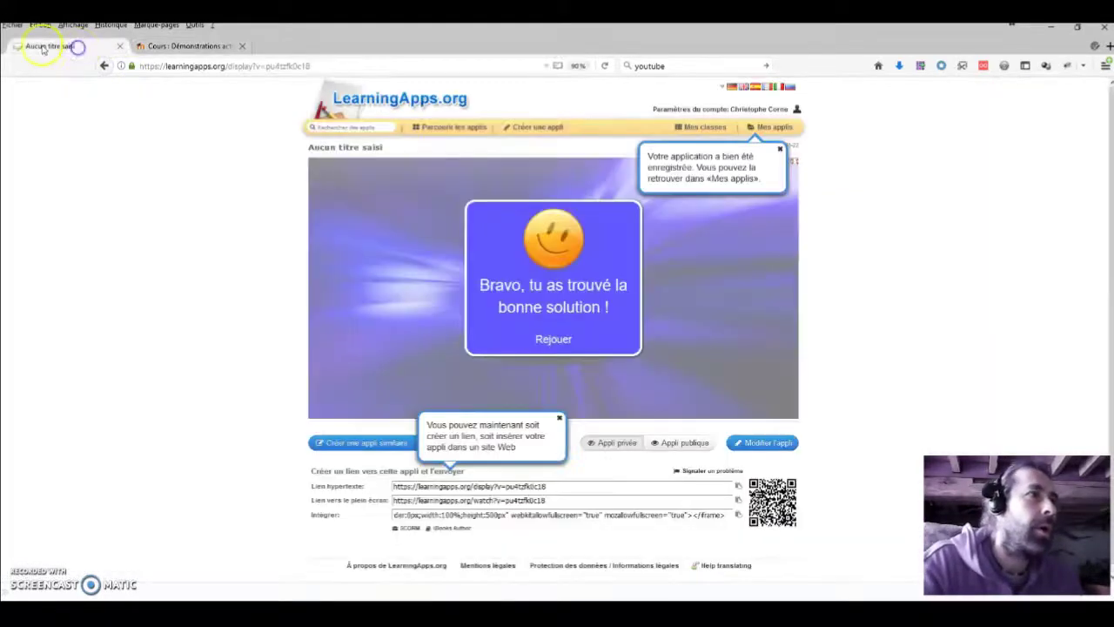
pyautogui.click(541, 127)
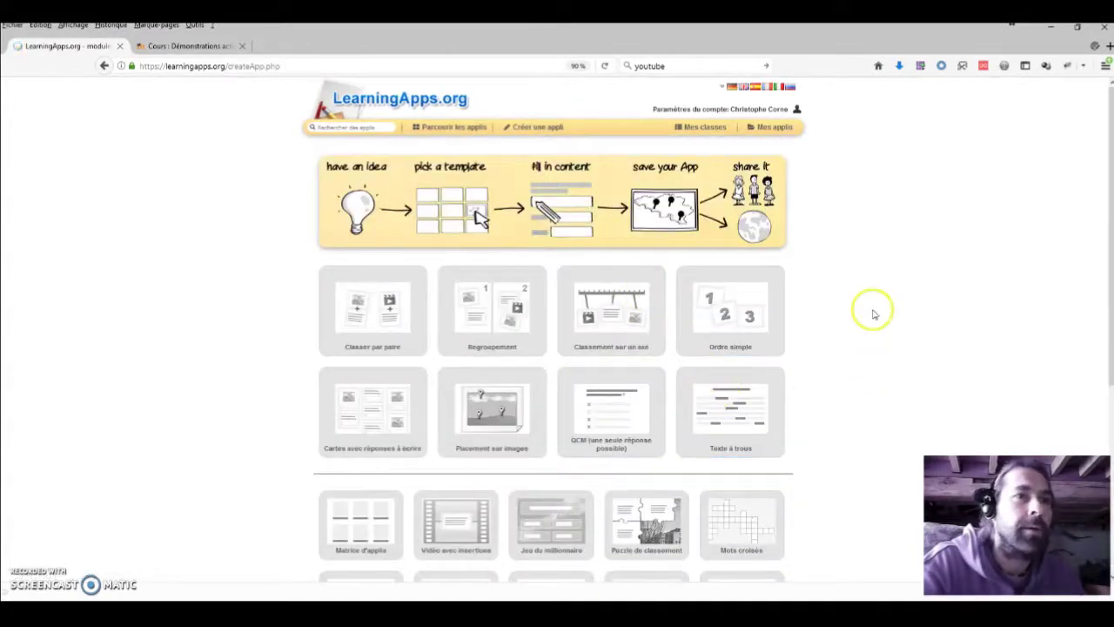
pyautogui.scroll(-3, 861, 312)
pyautogui.scroll(-3, 858, 312)
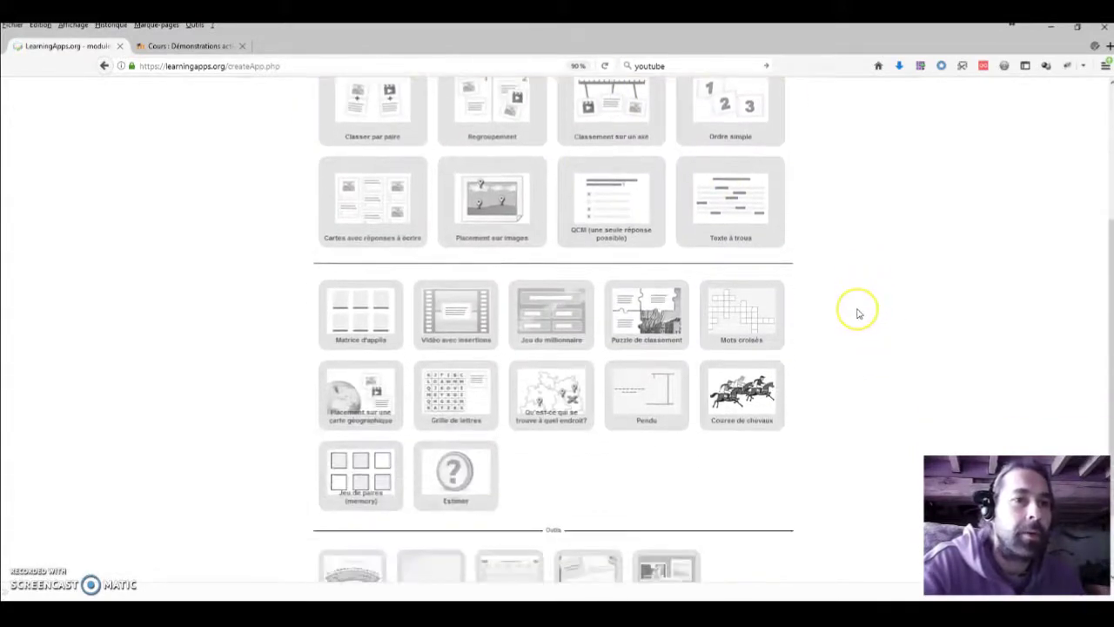